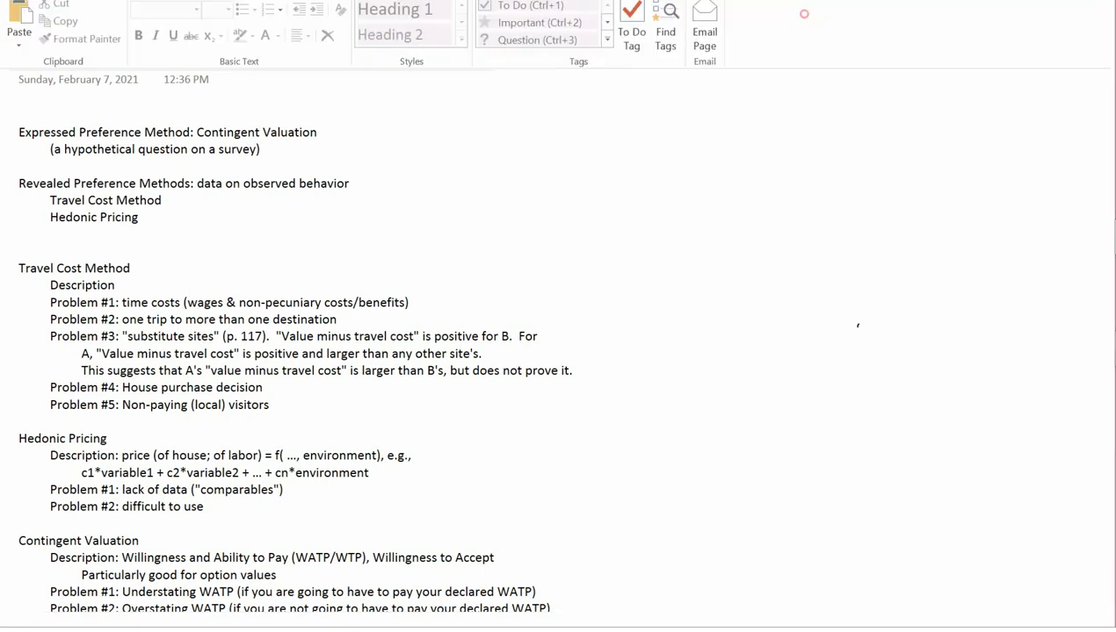
- With the yellow highlighter, mark the Travel Cost and Hedonic Pricing headings, their list entries, and Revealed Preference Methods
click(253, 10)
drag(26, 269, 81, 269)
drag(27, 439, 88, 439)
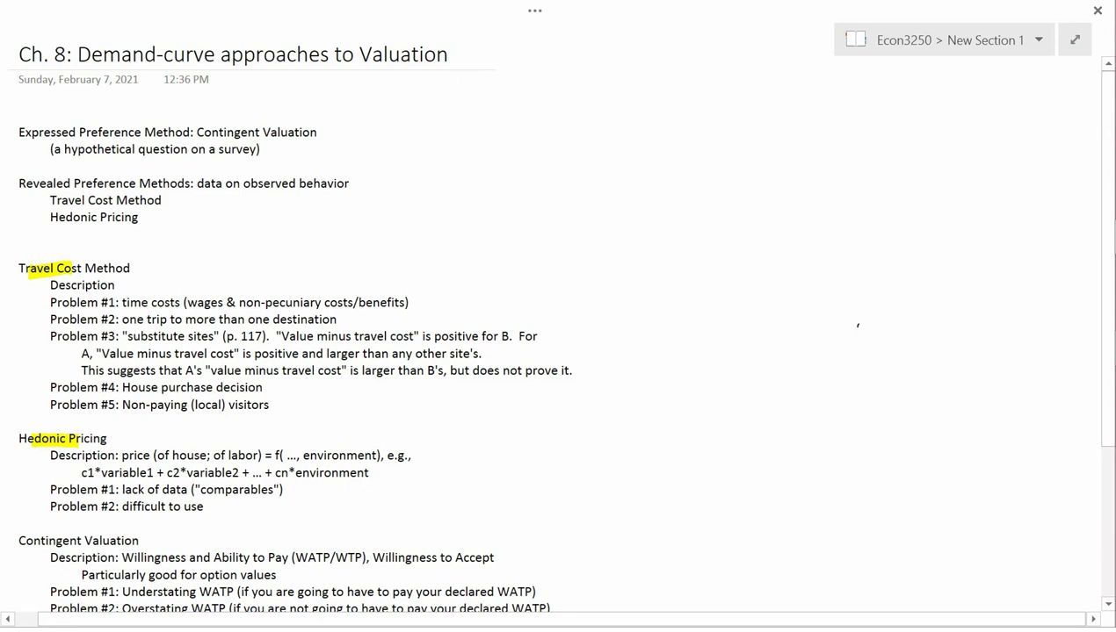
mouse_move(51, 200)
mouse_down()
mouse_move(84, 200)
mouse_move(77, 218)
mouse_move(97, 218)
mouse_up()
drag(51, 183, 176, 184)
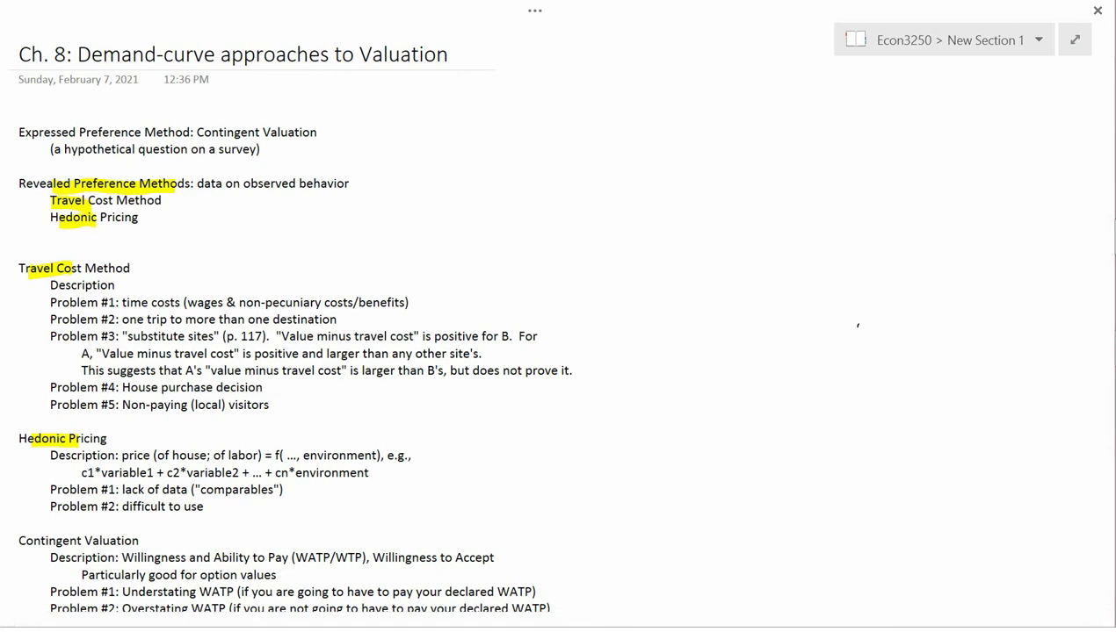
- Highlight 'data on observed behavior' in yellow, undoing a stray highlight on 'hypothetical'
drag(197, 184, 349, 184)
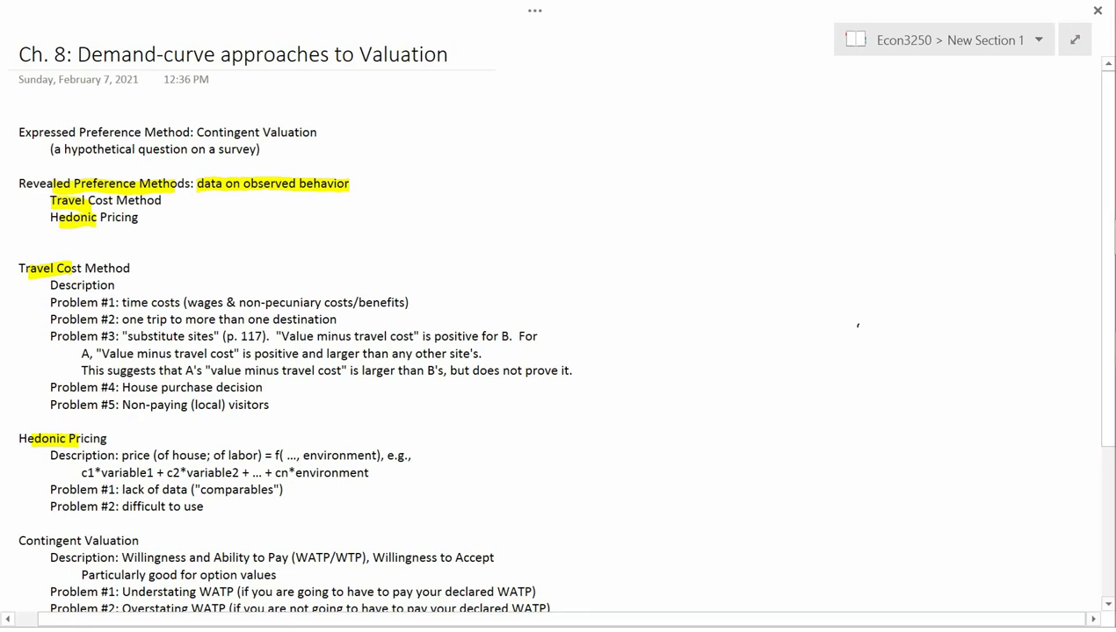
drag(65, 150, 118, 149)
key(ctrl+z)
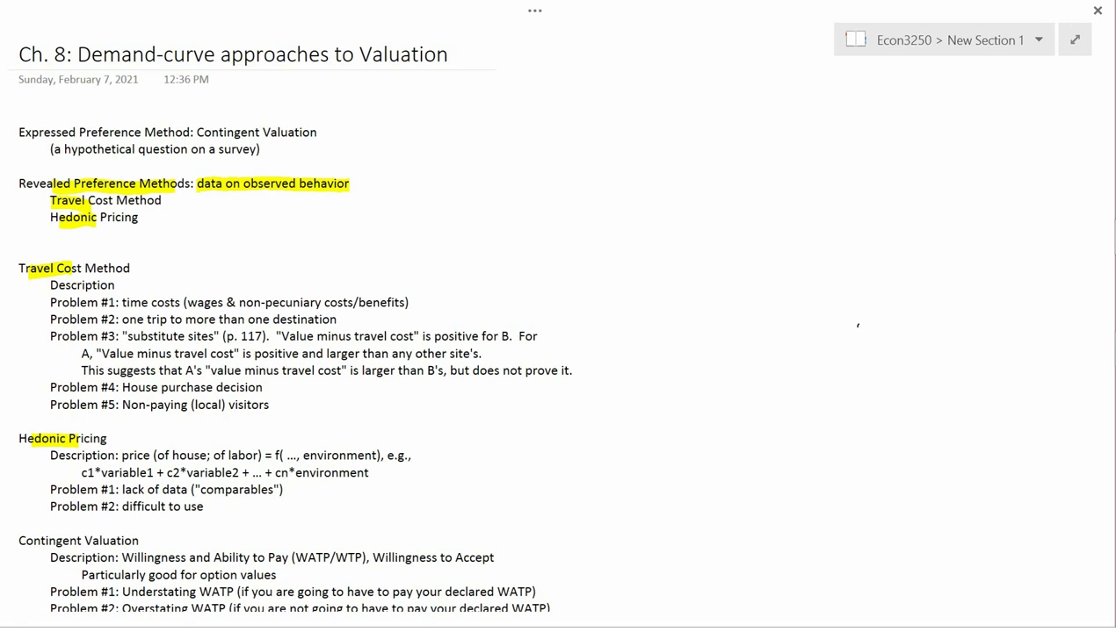
- Highlight 'price of house', 'f(', environment and the c1*variable1 line yellow, then re-mark price green
drag(120, 455, 150, 455)
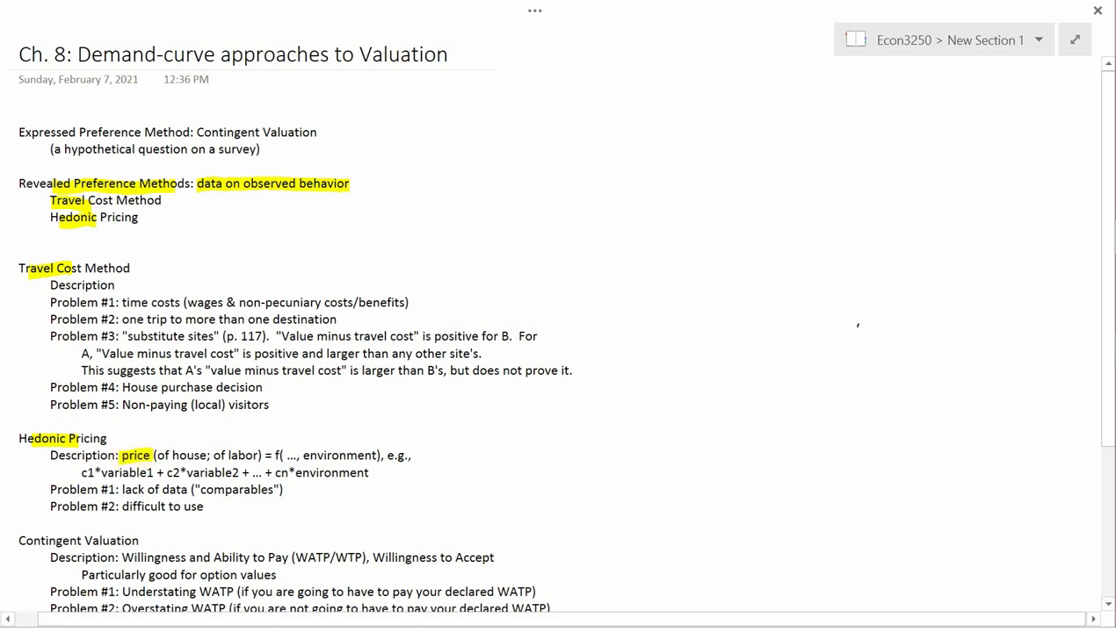
drag(155, 455, 207, 455)
drag(273, 455, 298, 456)
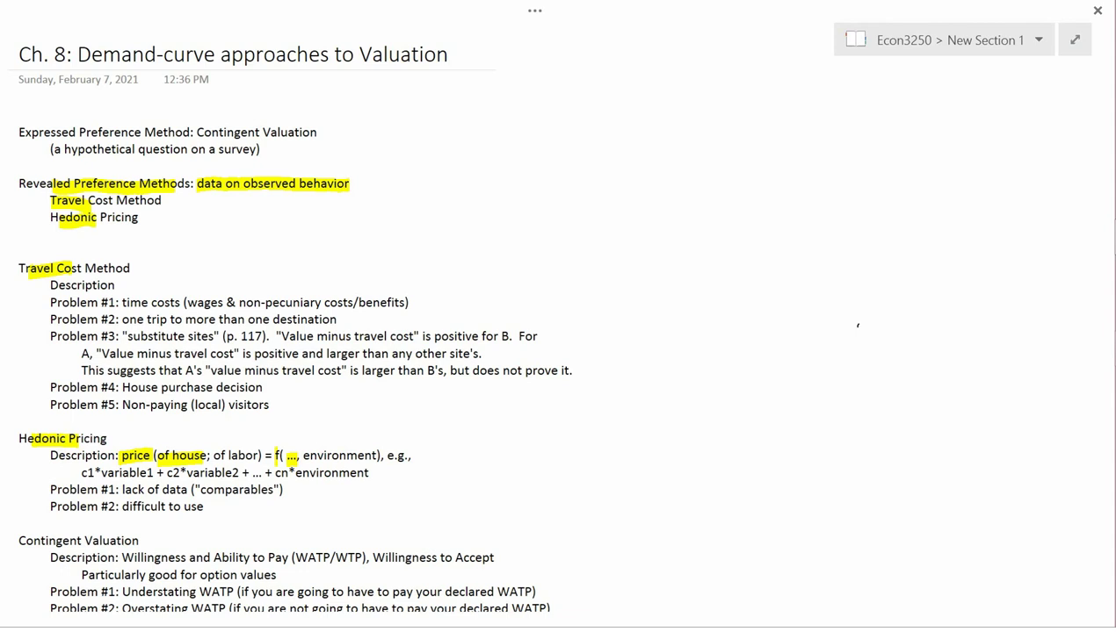
drag(307, 456, 375, 456)
drag(81, 475, 369, 473)
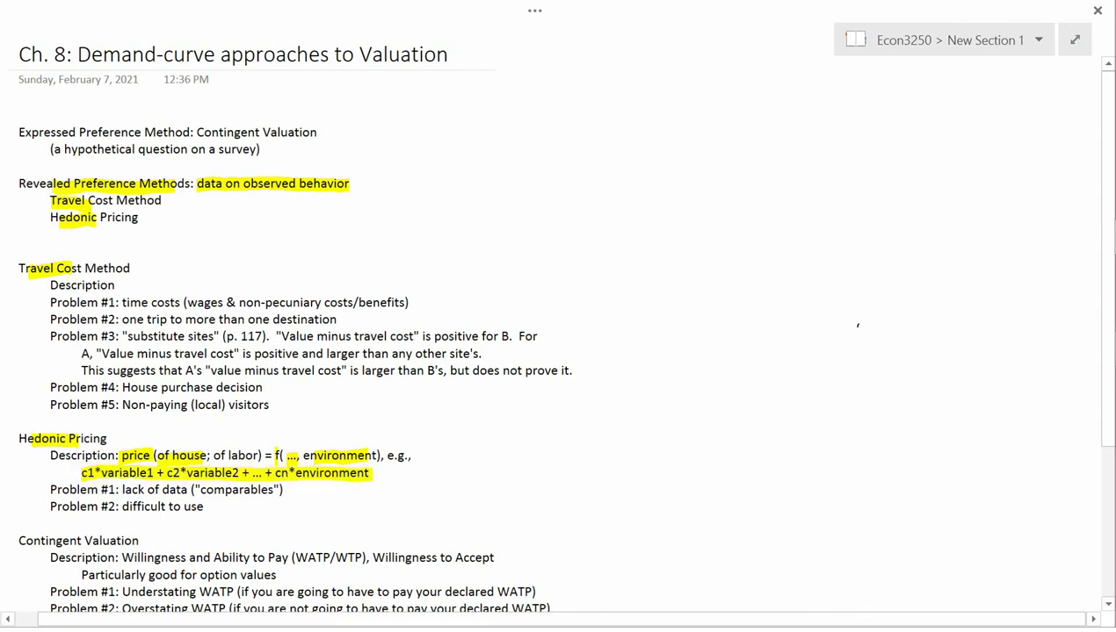
click(534, 10)
drag(122, 456, 152, 456)
- Handwrite a House Prices heading with Size, # Bed, # Bath, Age and View column headers in blue pen
click(534, 11)
mouse_move(652, 147)
mouse_down()
mouse_move(657, 167)
mouse_move(685, 154)
mouse_move(711, 167)
mouse_up()
drag(712, 160, 715, 168)
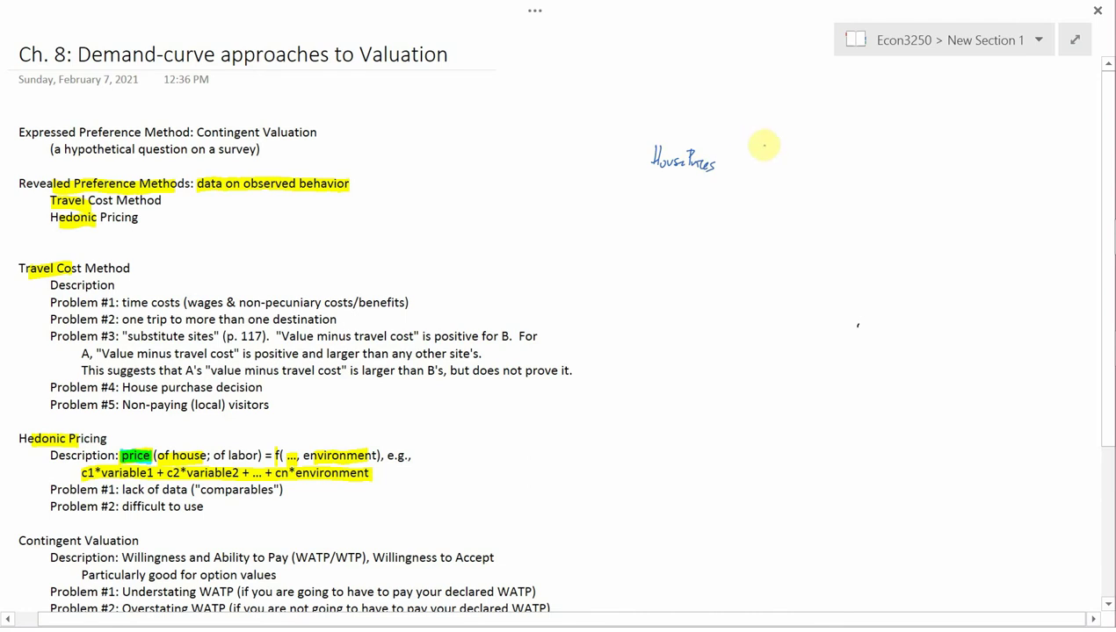
mouse_move(769, 135)
mouse_down()
mouse_move(772, 148)
mouse_move(856, 150)
mouse_up()
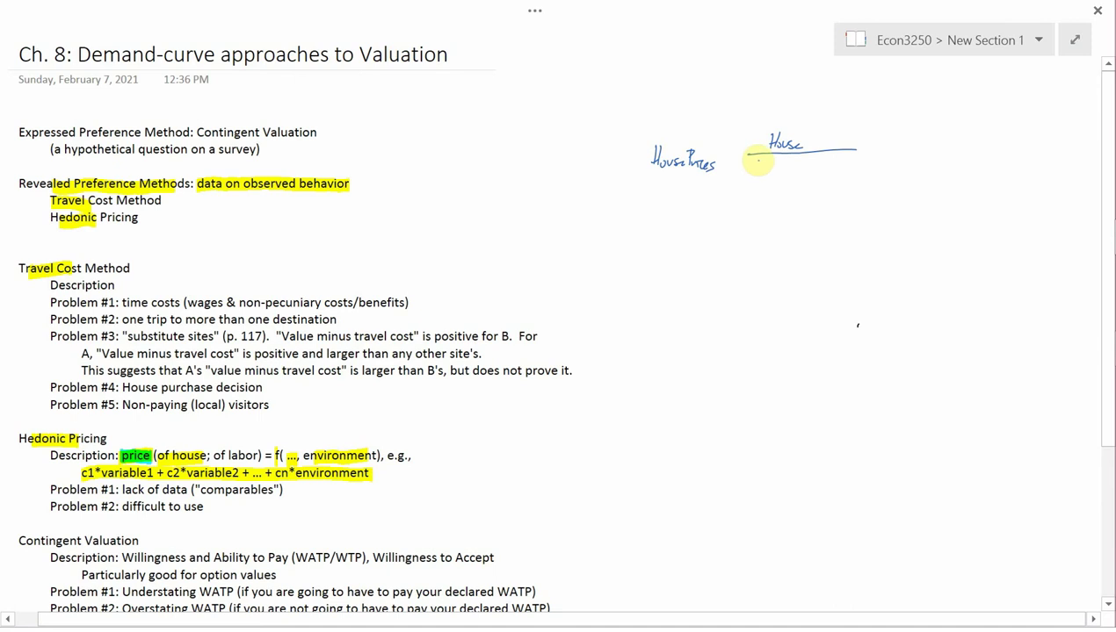
drag(747, 164, 742, 173)
drag(752, 164, 800, 173)
drag(793, 166, 811, 170)
drag(810, 162, 821, 172)
drag(822, 169, 855, 171)
mouse_move(846, 167)
mouse_down()
mouse_move(924, 169)
mouse_move(915, 176)
mouse_move(955, 172)
mouse_up()
drag(961, 168, 966, 172)
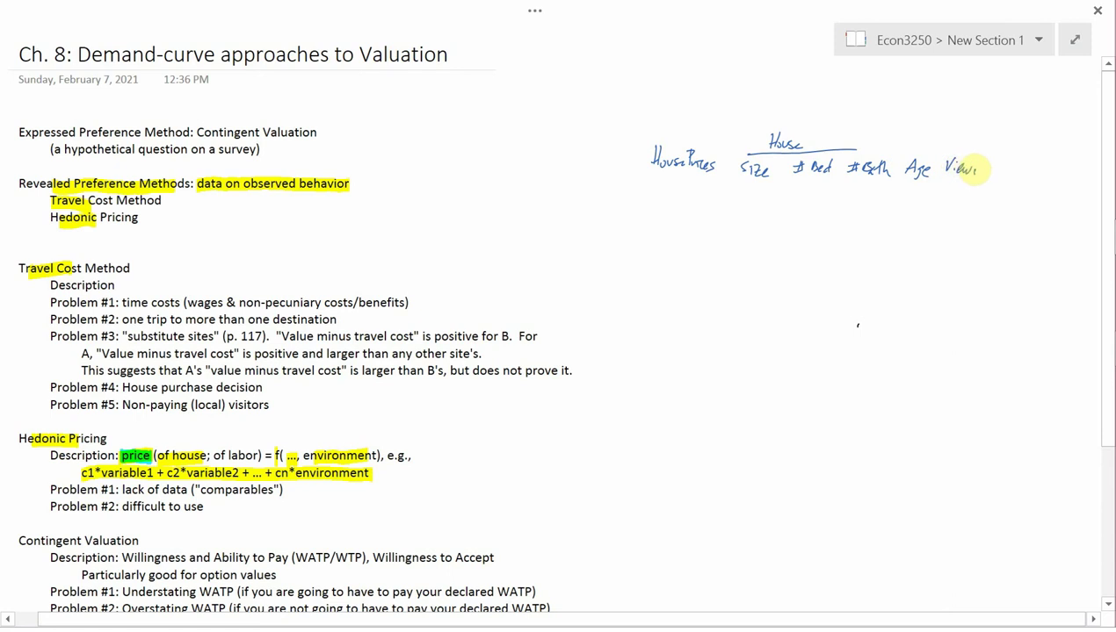
mouse_move(973, 170)
mouse_down()
mouse_move(985, 167)
mouse_move(956, 186)
mouse_move(972, 187)
mouse_up()
- Add dash placeholder rows under House Prices and the columns, then erase a stray ink mark
drag(684, 201, 699, 209)
mouse_move(684, 227)
mouse_down()
mouse_move(699, 226)
mouse_move(688, 239)
mouse_up()
drag(685, 255, 693, 252)
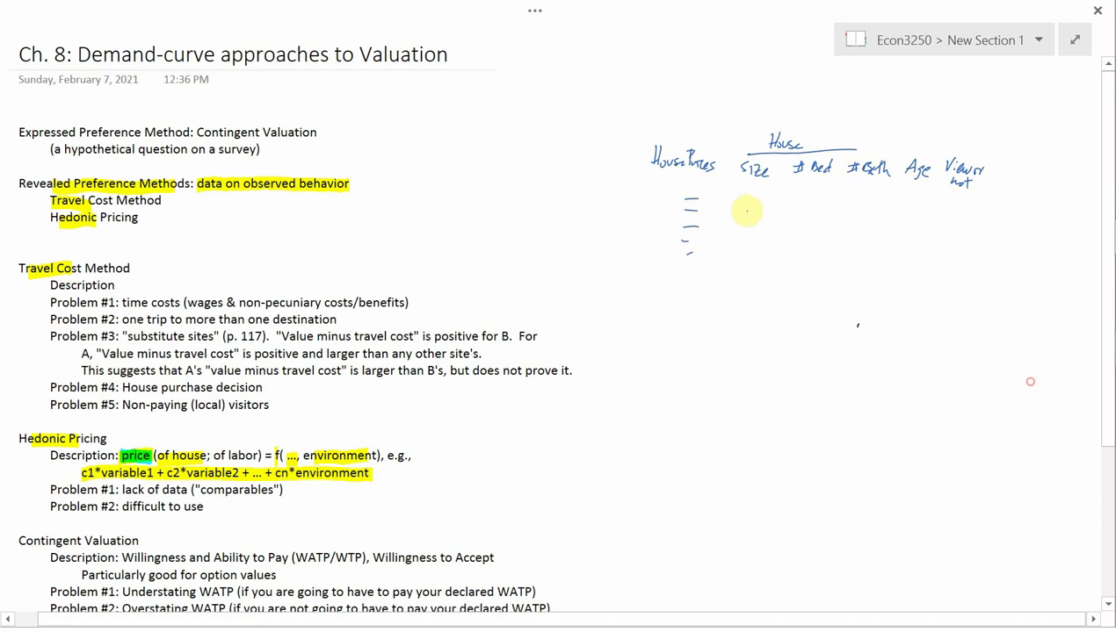
drag(745, 201, 759, 201)
mouse_move(745, 208)
mouse_down()
mouse_move(759, 208)
mouse_move(753, 233)
mouse_up()
drag(744, 252, 750, 250)
drag(789, 200, 944, 220)
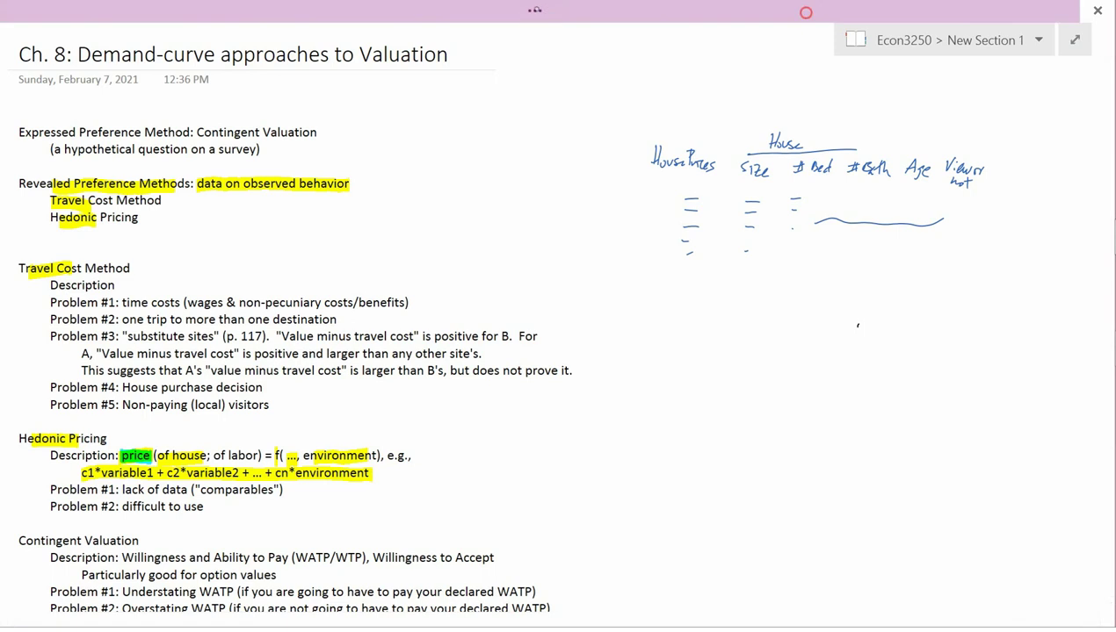
key(F11)
key(F11)
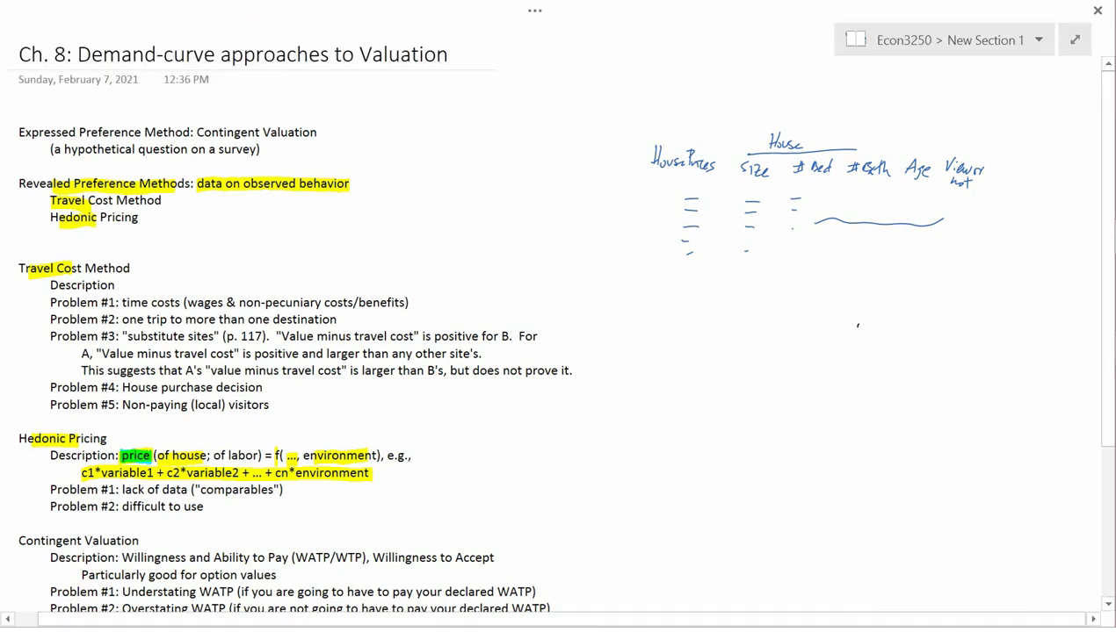
click(858, 326)
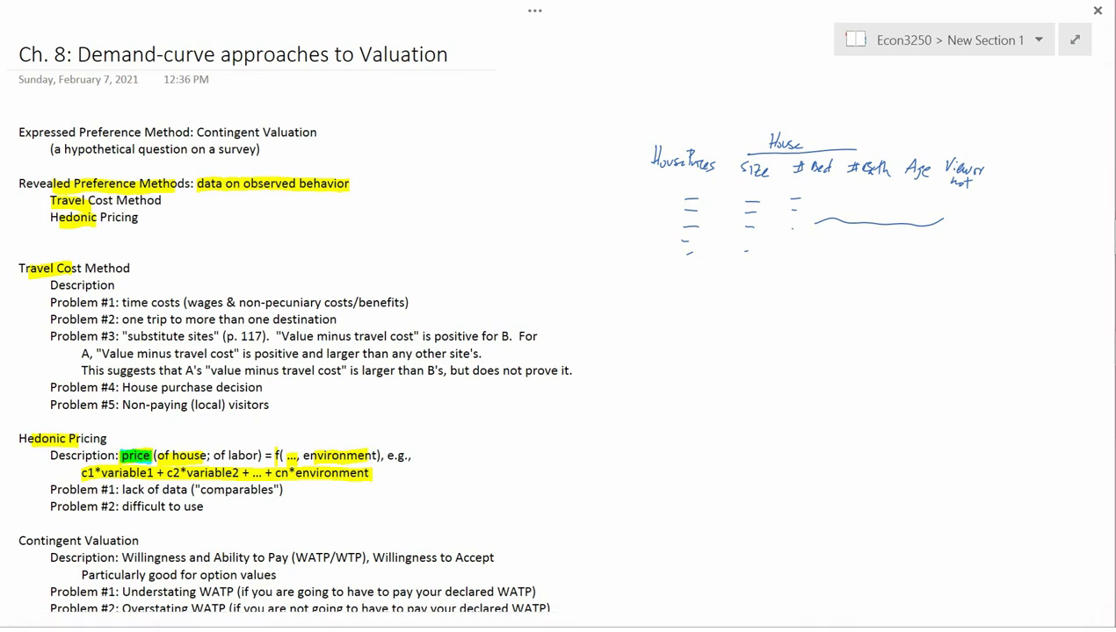
- Handwrite the first equation line 'HousePrice = 300*size + 100,000*bed +' under the table
click(534, 9)
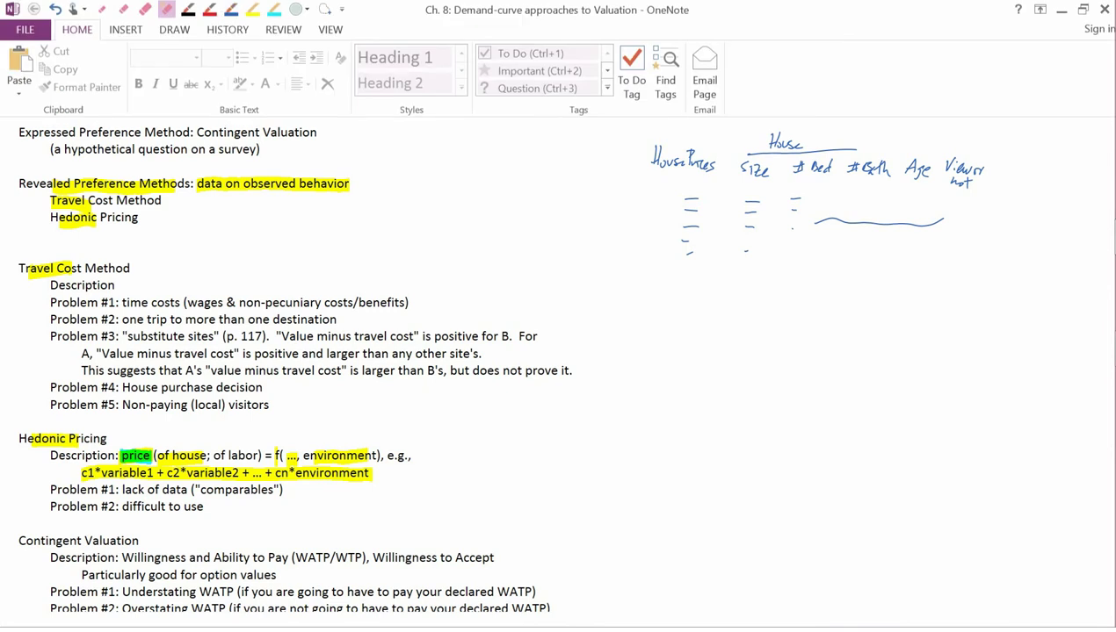
click(230, 11)
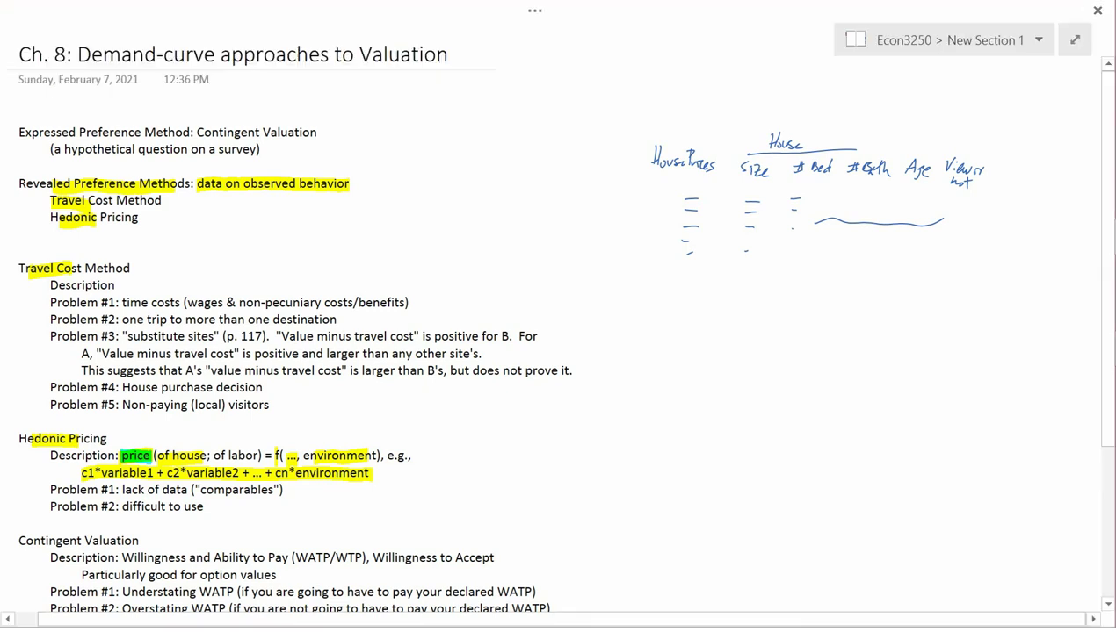
mouse_move(644, 292)
mouse_down()
mouse_move(642, 304)
mouse_move(657, 306)
mouse_move(735, 301)
mouse_up()
drag(722, 309, 735, 309)
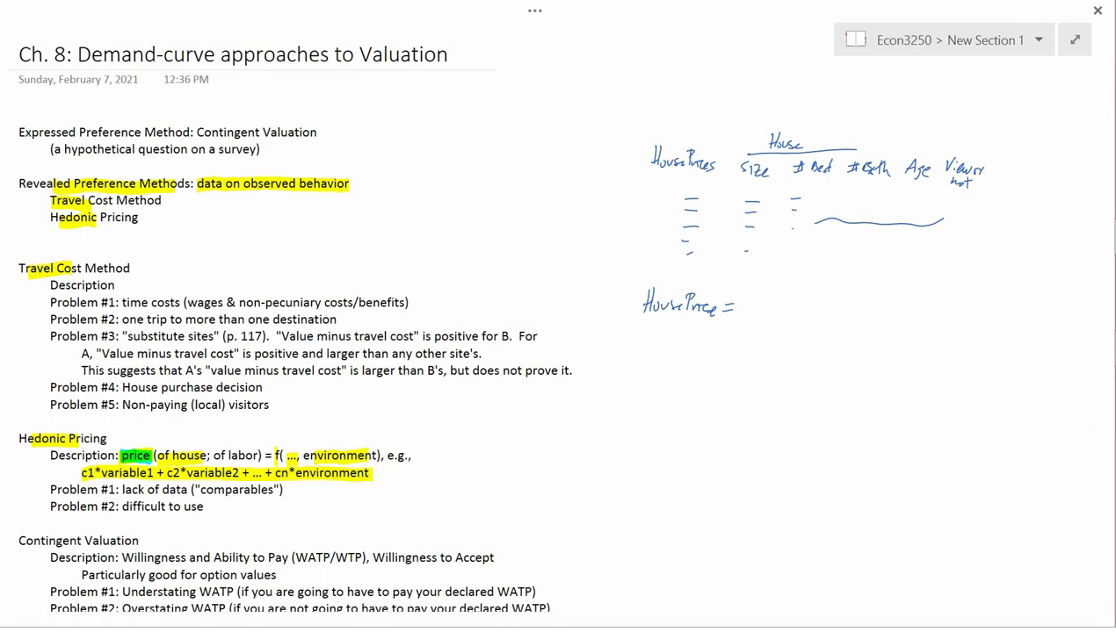
mouse_move(744, 299)
mouse_down()
mouse_move(744, 313)
mouse_move(760, 299)
mouse_move(830, 307)
mouse_up()
drag(834, 300, 834, 314)
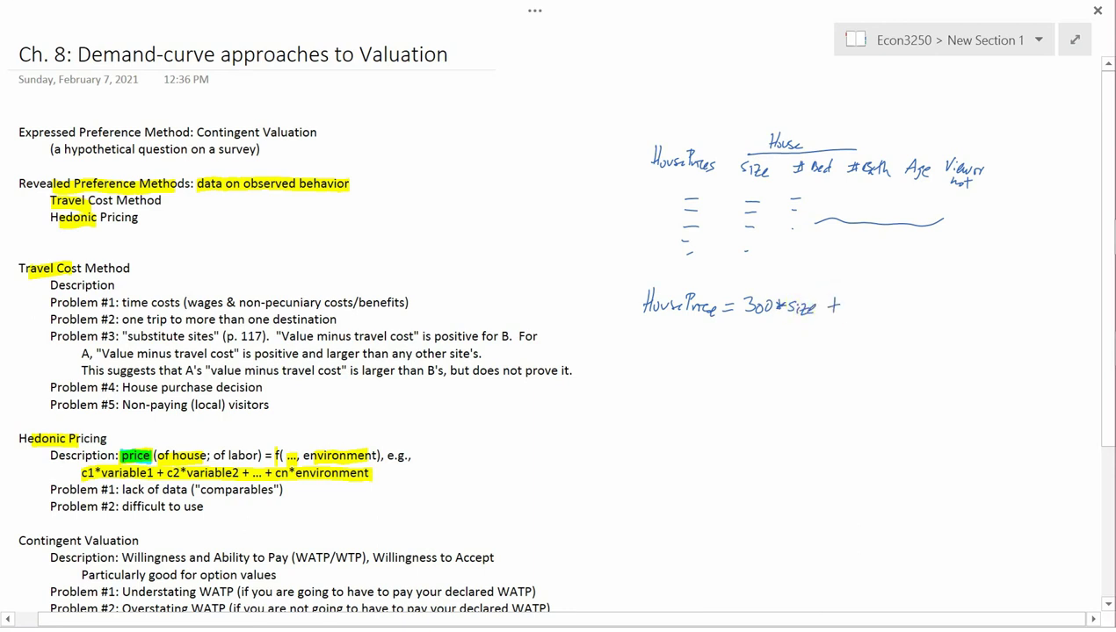
mouse_move(849, 297)
mouse_down()
mouse_move(848, 313)
mouse_move(871, 302)
mouse_up()
click(867, 310)
mouse_move(876, 300)
mouse_down()
mouse_move(902, 298)
mouse_move(903, 312)
mouse_move(920, 297)
mouse_move(937, 306)
mouse_up()
drag(931, 299, 931, 312)
- Start the second equation line with 50,000*#bath and the 100 coefficient for age
mouse_move(766, 334)
mouse_down()
mouse_move(763, 345)
mouse_move(824, 338)
mouse_up()
click(780, 345)
drag(814, 343, 830, 348)
mouse_move(837, 332)
mouse_down()
mouse_move(835, 348)
mouse_move(840, 337)
mouse_up()
mouse_move(826, 343)
mouse_down()
mouse_move(862, 333)
mouse_move(853, 344)
mouse_move(887, 341)
mouse_up()
drag(882, 335, 882, 347)
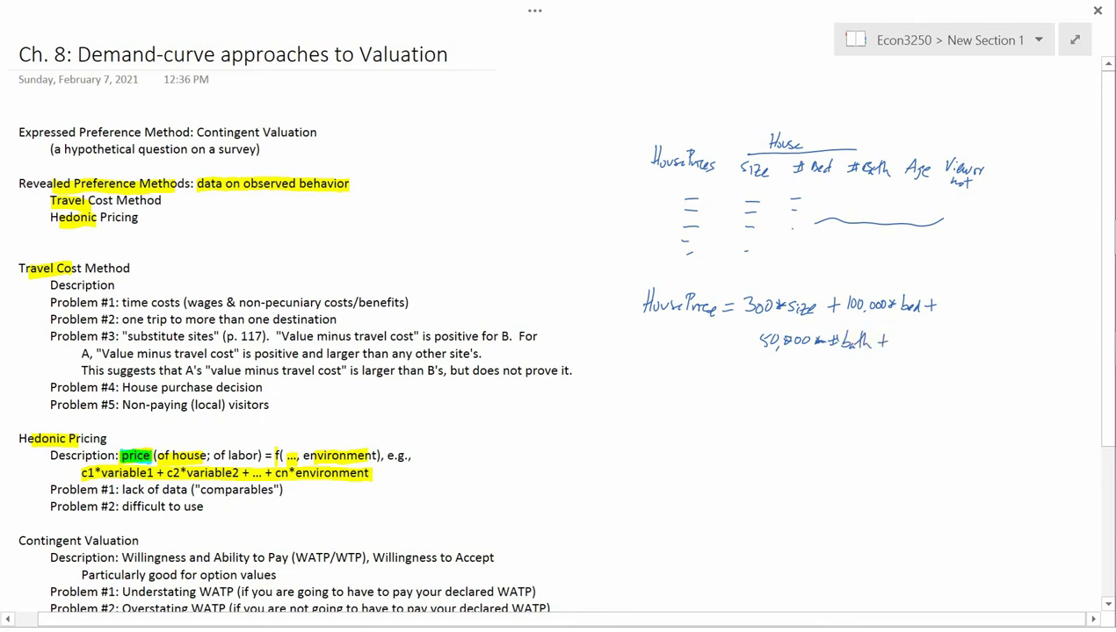
mouse_move(900, 332)
mouse_down()
mouse_move(900, 347)
mouse_move(908, 334)
mouse_up()
drag(917, 334, 947, 344)
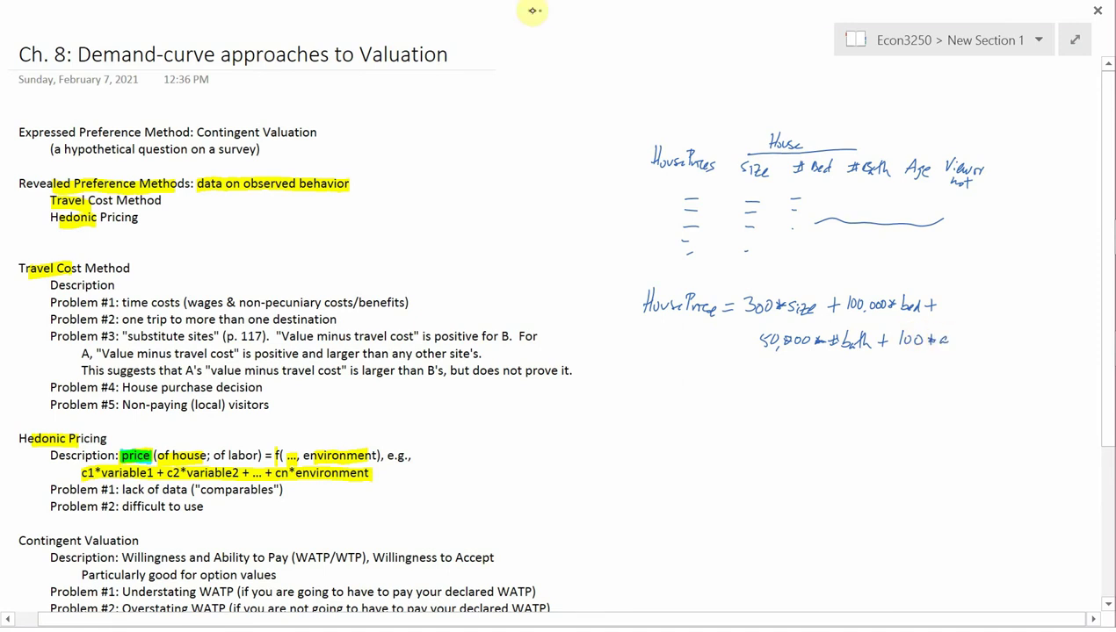
- Turn the plus into a minus, finish −100*age + 2*view, and draw an arrow toward the c1*variable1 line
key(F11)
key(F11)
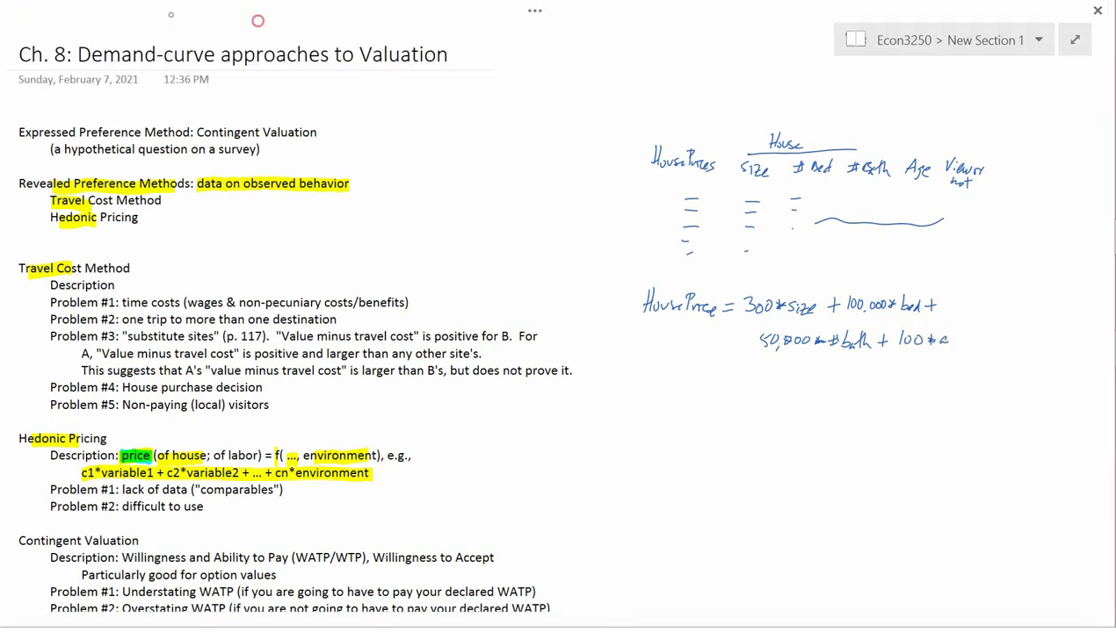
drag(889, 349, 884, 340)
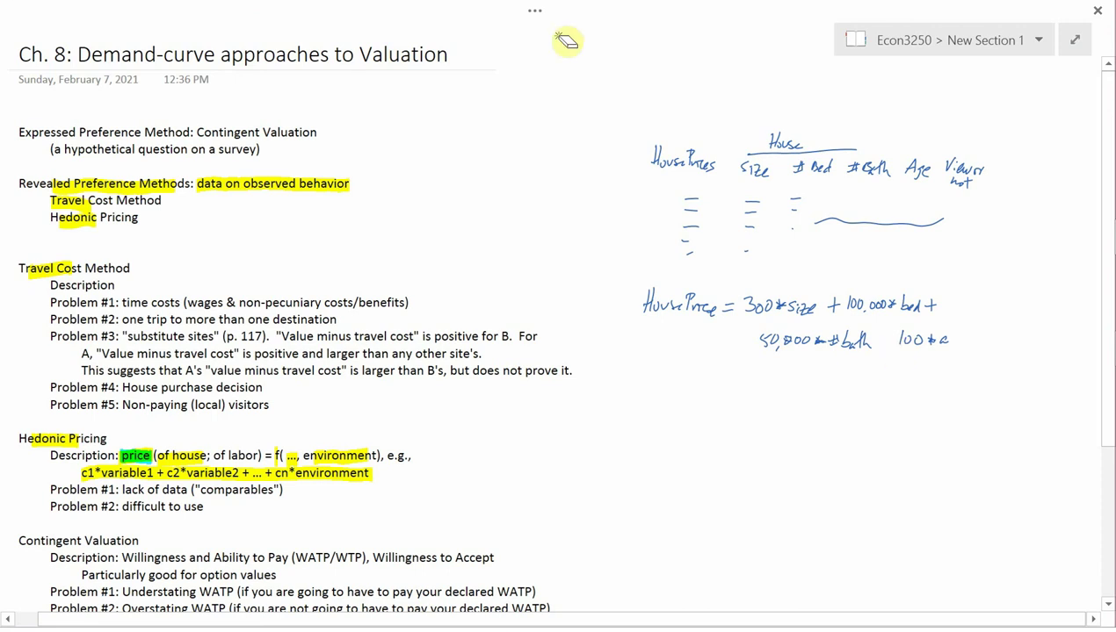
click(534, 10)
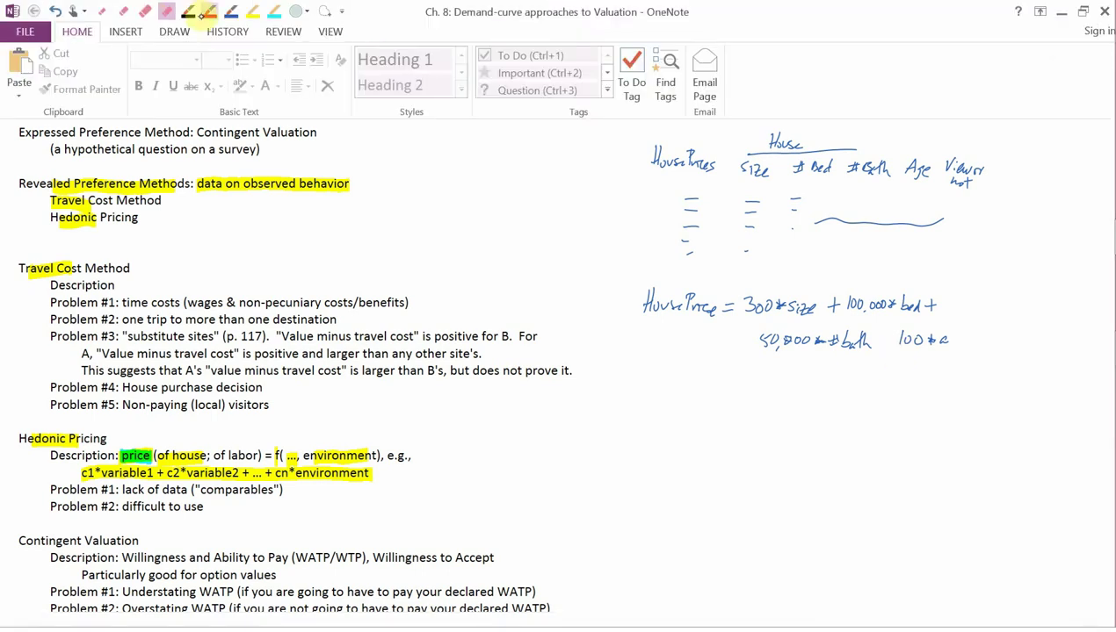
click(887, 341)
mouse_move(866, 341)
mouse_down()
mouse_move(947, 353)
mouse_move(957, 339)
mouse_up()
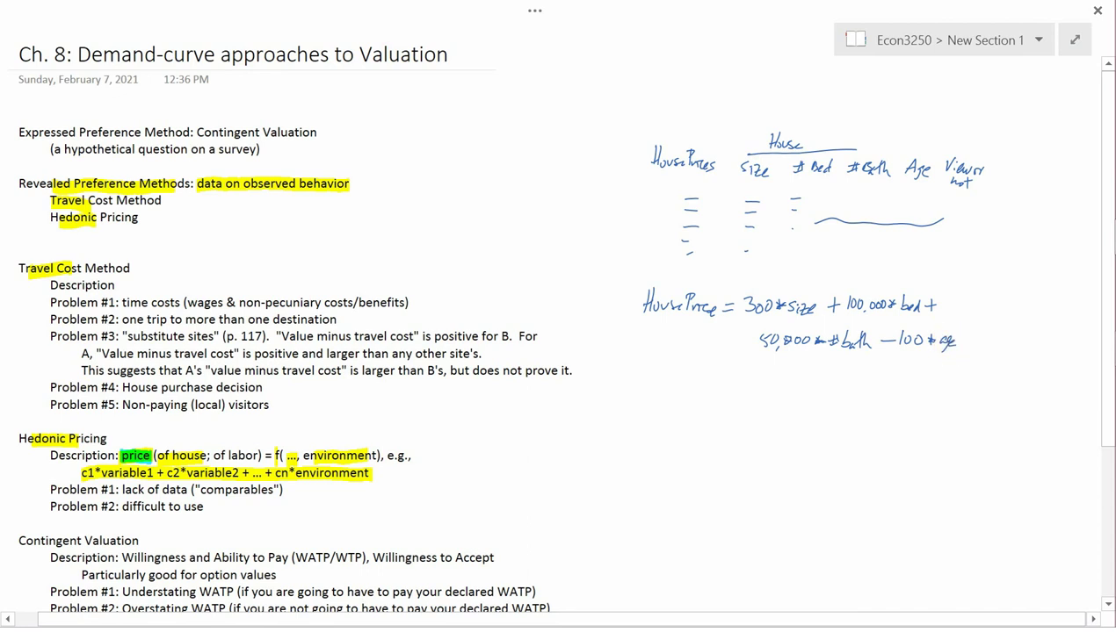
click(969, 341)
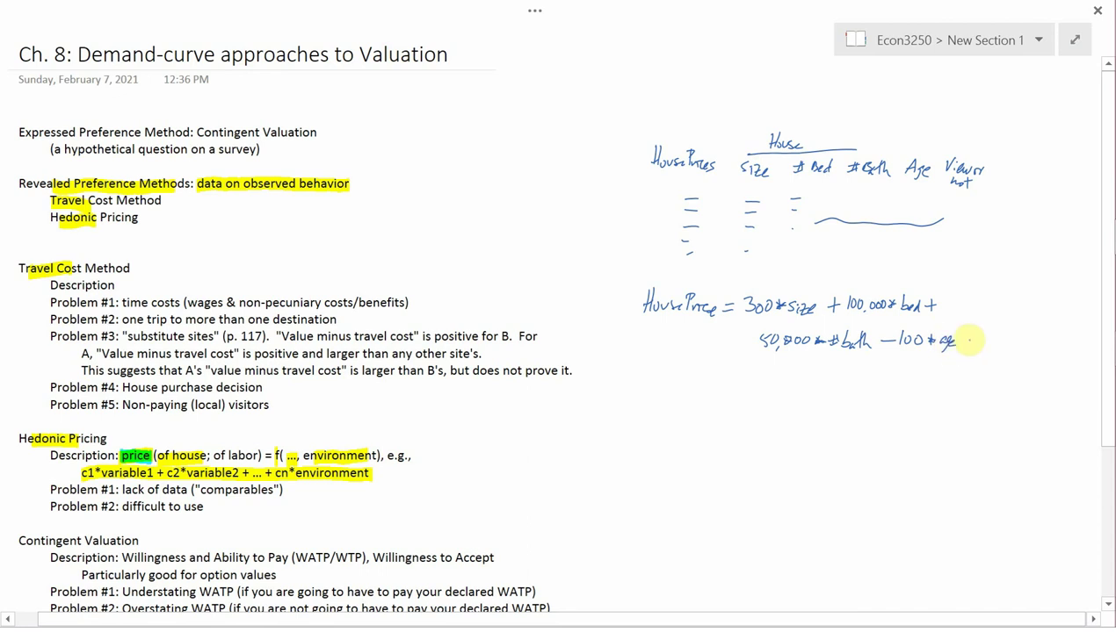
drag(963, 340, 1024, 339)
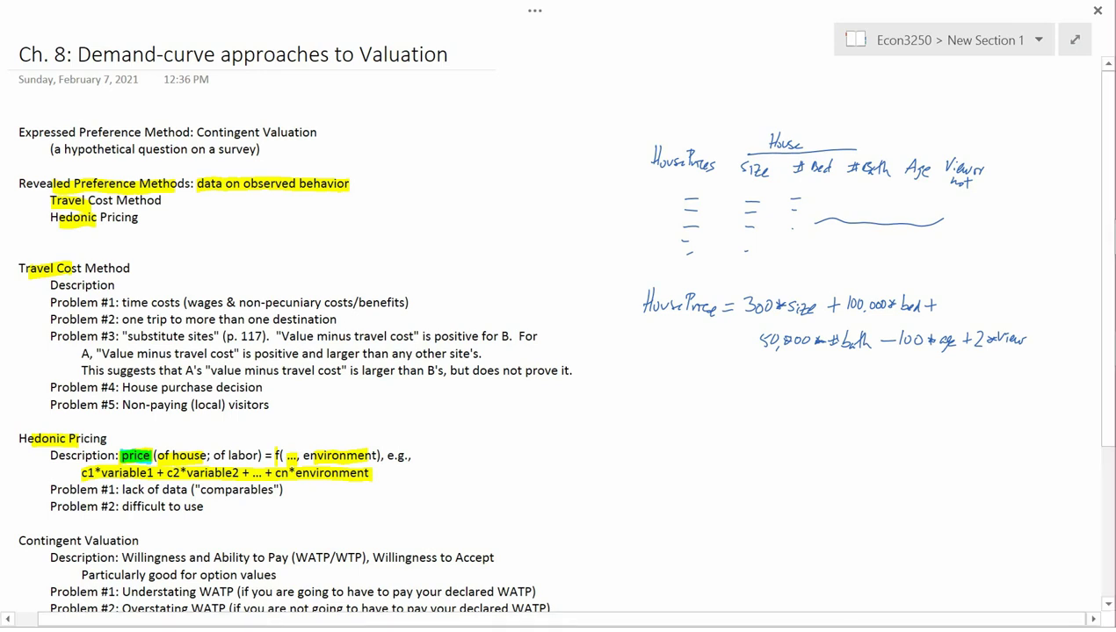
mouse_move(387, 468)
mouse_down()
mouse_move(386, 480)
mouse_move(424, 473)
mouse_up()
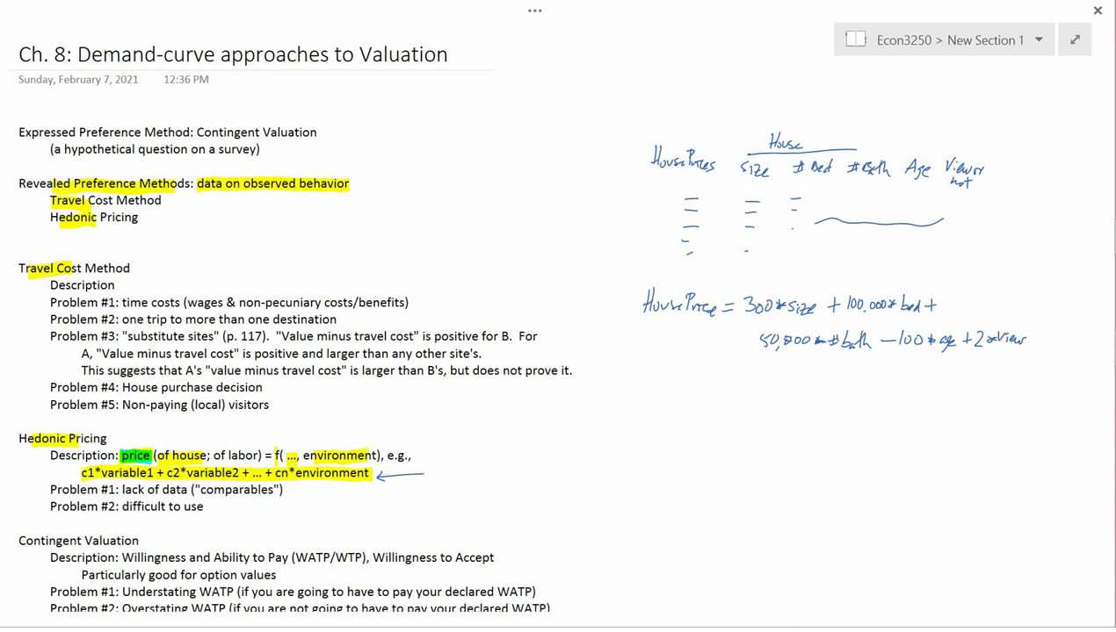
- With the pen, draw an arrow pointing up at +2*view
click(534, 11)
click(188, 15)
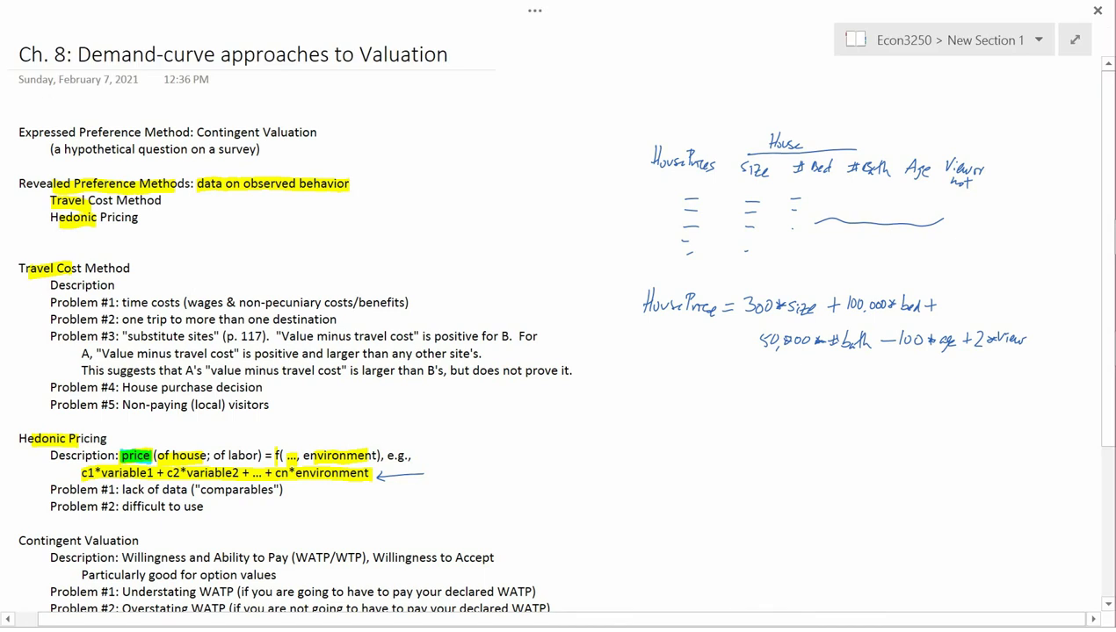
drag(956, 384, 967, 357)
drag(961, 363, 972, 363)
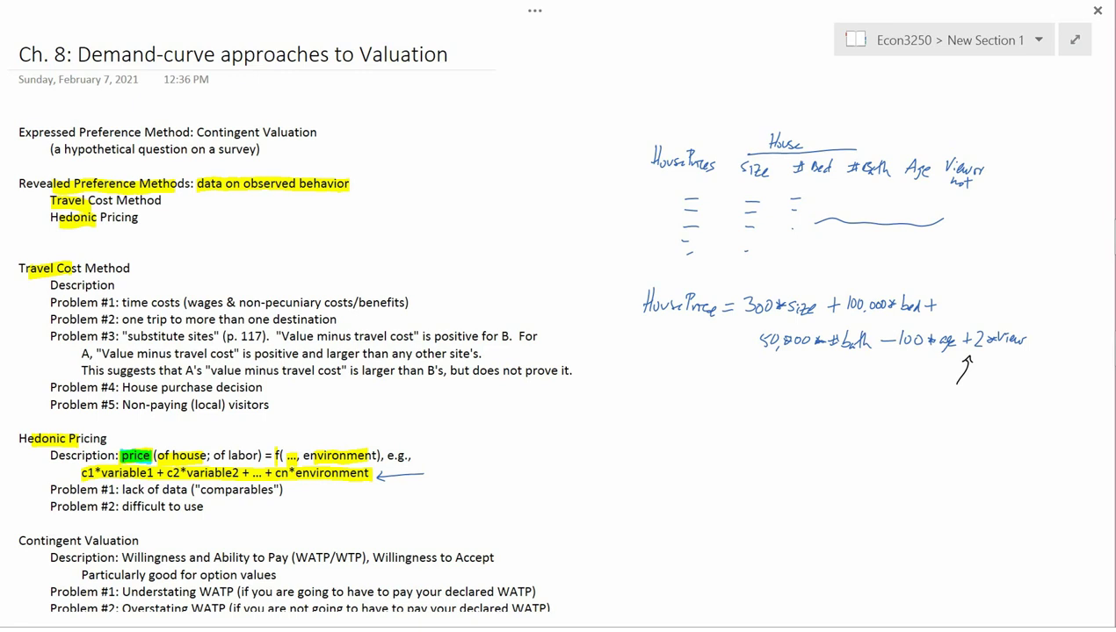
- Underline size, bed, bath, view and HousePrice in the equation and lengthen the arrow's tail
drag(789, 316, 815, 313)
drag(900, 315, 919, 312)
drag(839, 354, 854, 353)
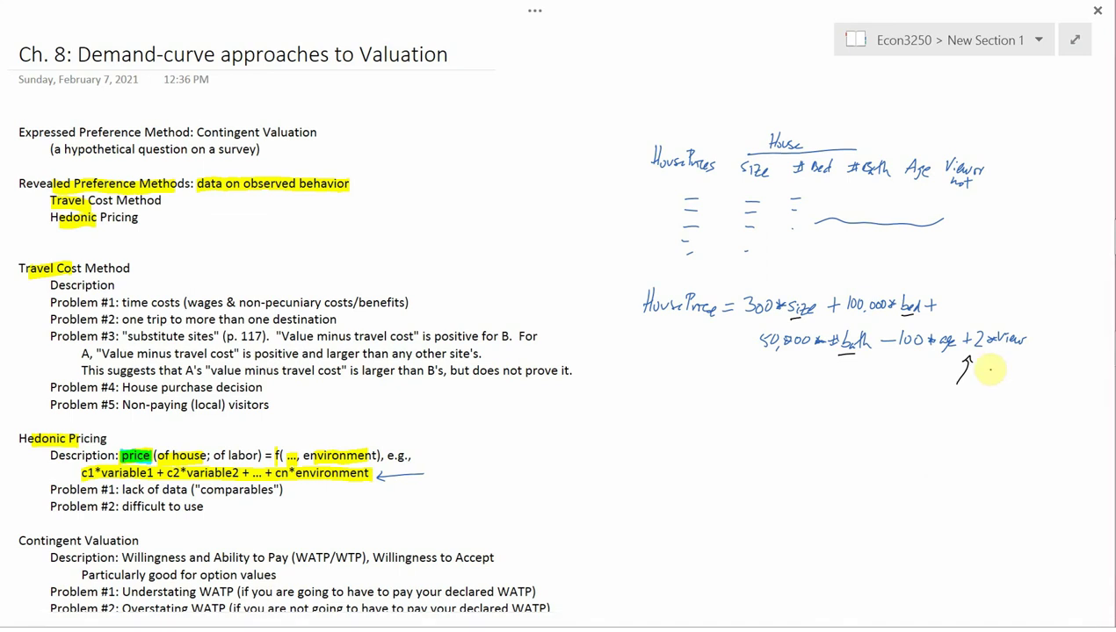
drag(996, 357, 1018, 360)
drag(647, 336, 699, 340)
drag(956, 385, 950, 391)
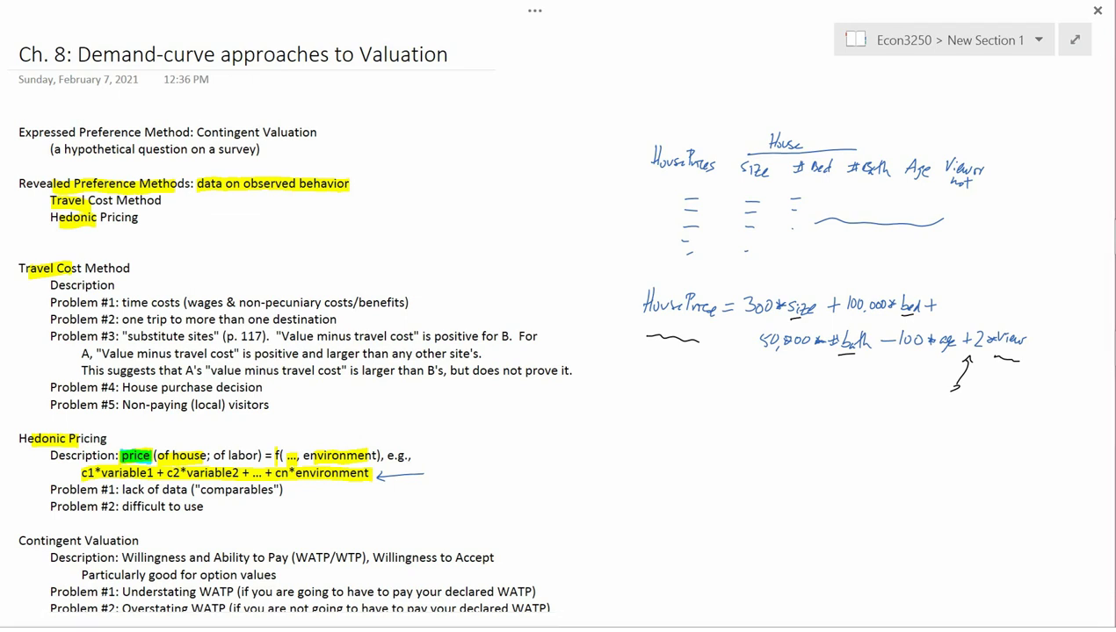
- Draw an arrow at 'of labor' and highlight 'Problem #1: lack of data ("comparables")' yellow
drag(222, 445, 257, 436)
drag(50, 489, 190, 489)
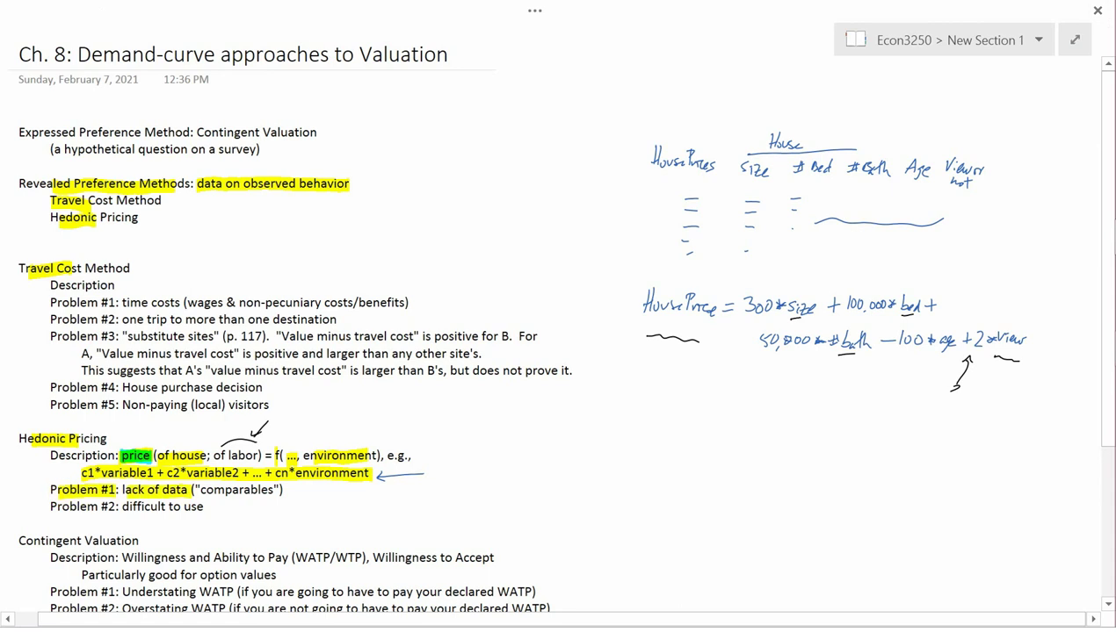
drag(191, 490, 283, 489)
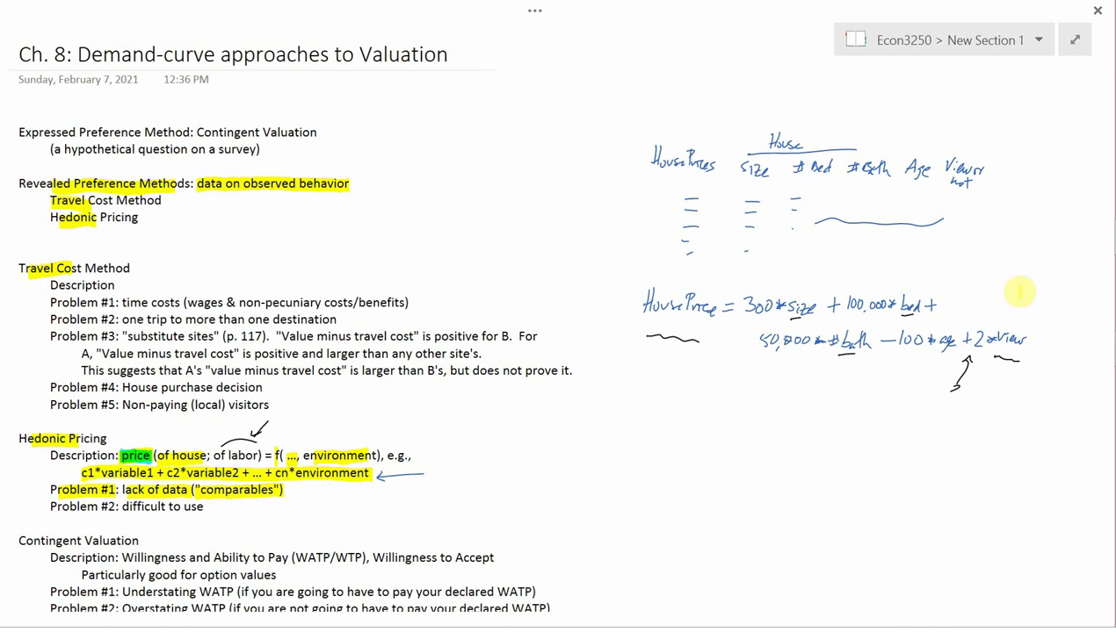
- Undo a stray yellow bracket, then highlight bed, bath, age and view in the handwritten equation
mouse_move(1016, 290)
mouse_down()
mouse_move(1050, 288)
mouse_move(1047, 360)
mouse_move(1018, 383)
mouse_up()
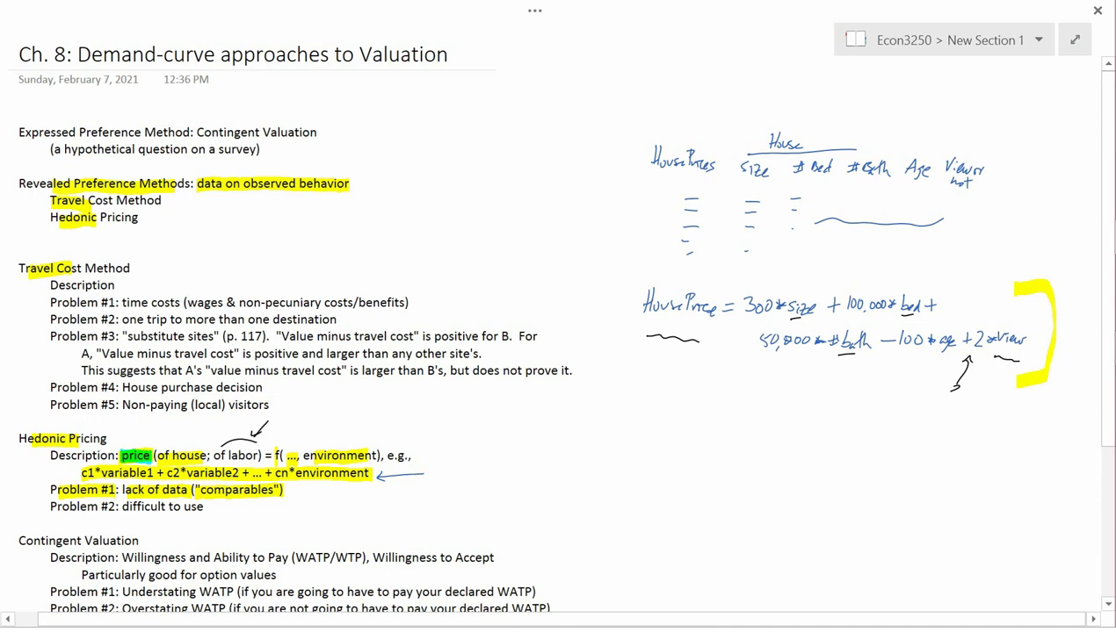
key(ctrl+z)
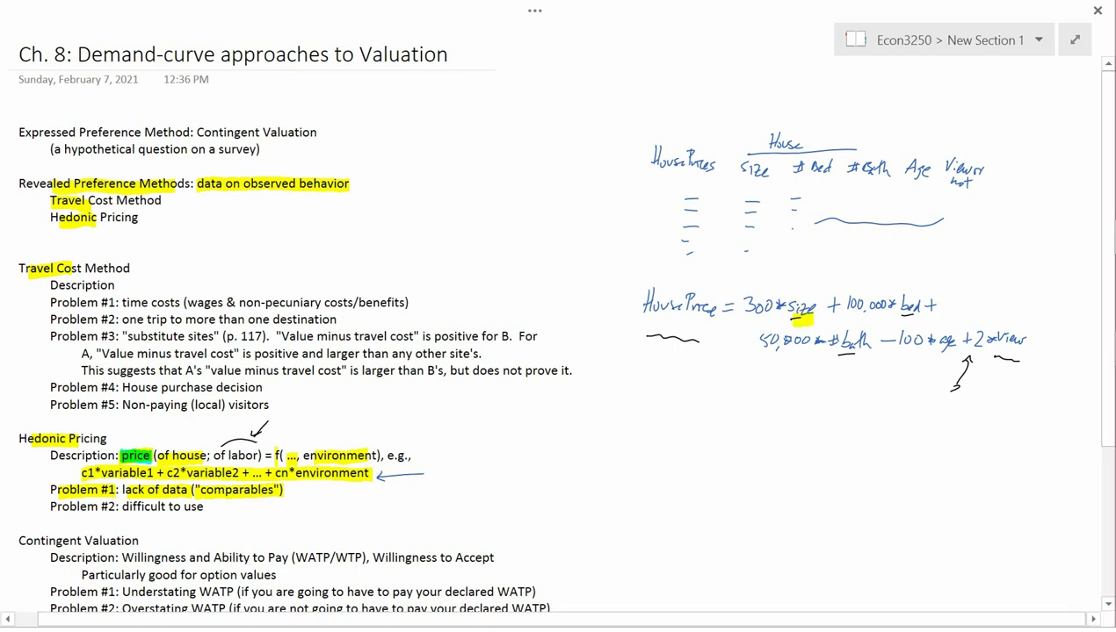
mouse_move(898, 312)
mouse_down()
mouse_move(920, 307)
mouse_move(900, 314)
mouse_up()
drag(834, 354, 852, 355)
drag(931, 355, 1004, 361)
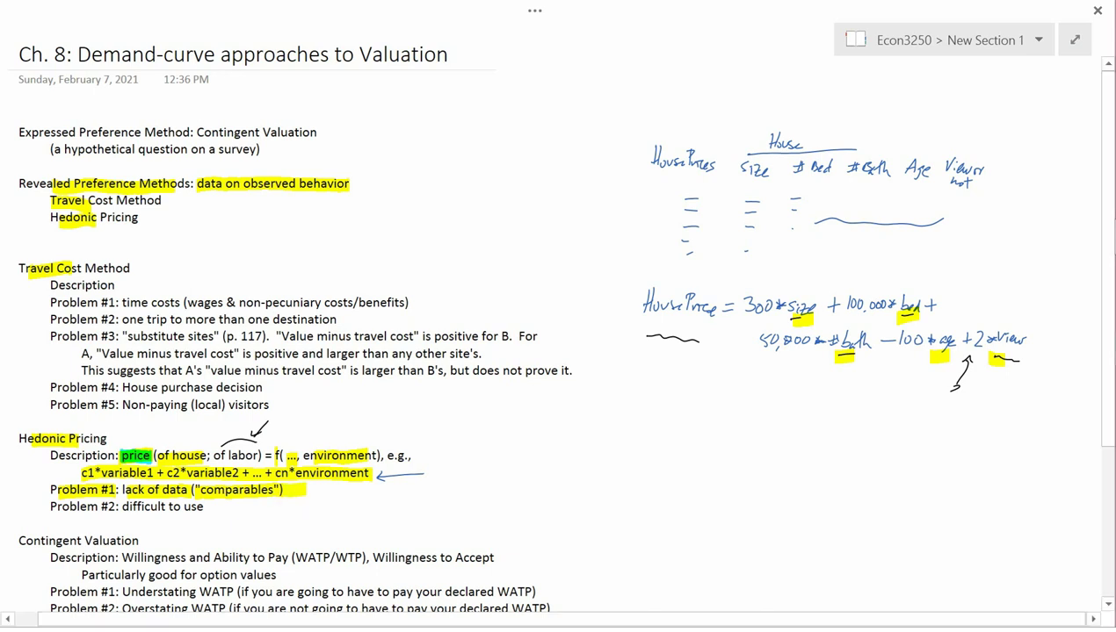
- Sweep the yellow highlighter across 'Problem #2: difficult to use'
mouse_move(63, 510)
mouse_down()
mouse_move(162, 509)
mouse_move(154, 527)
mouse_move(162, 509)
mouse_move(202, 507)
mouse_up()
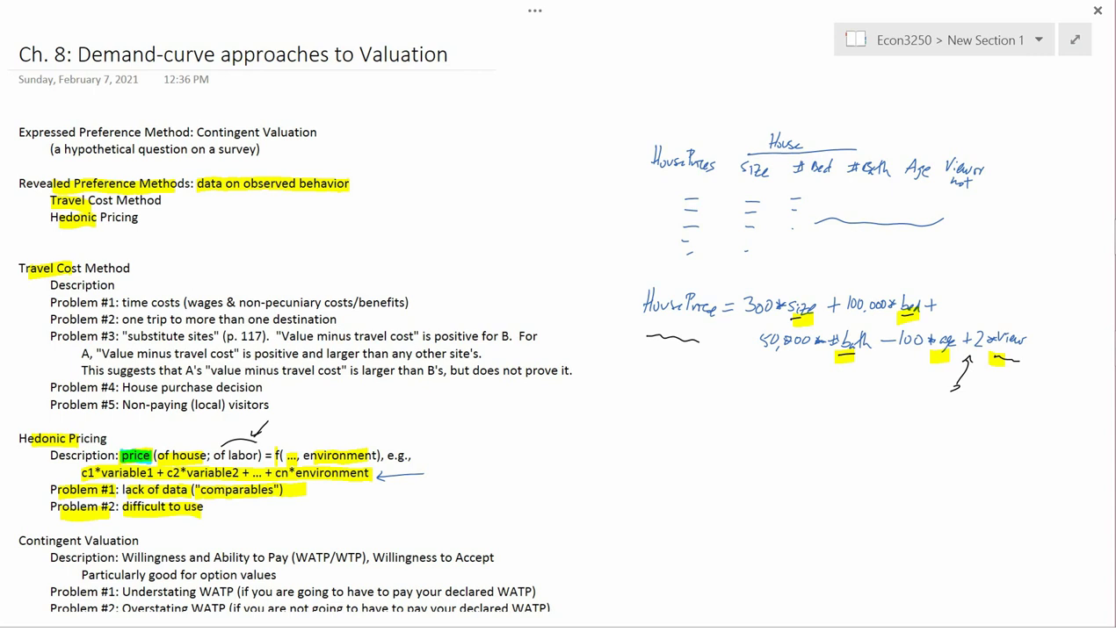
- Erase the existing highlights on the Hedonic Pricing lines
click(532, 16)
key(F11)
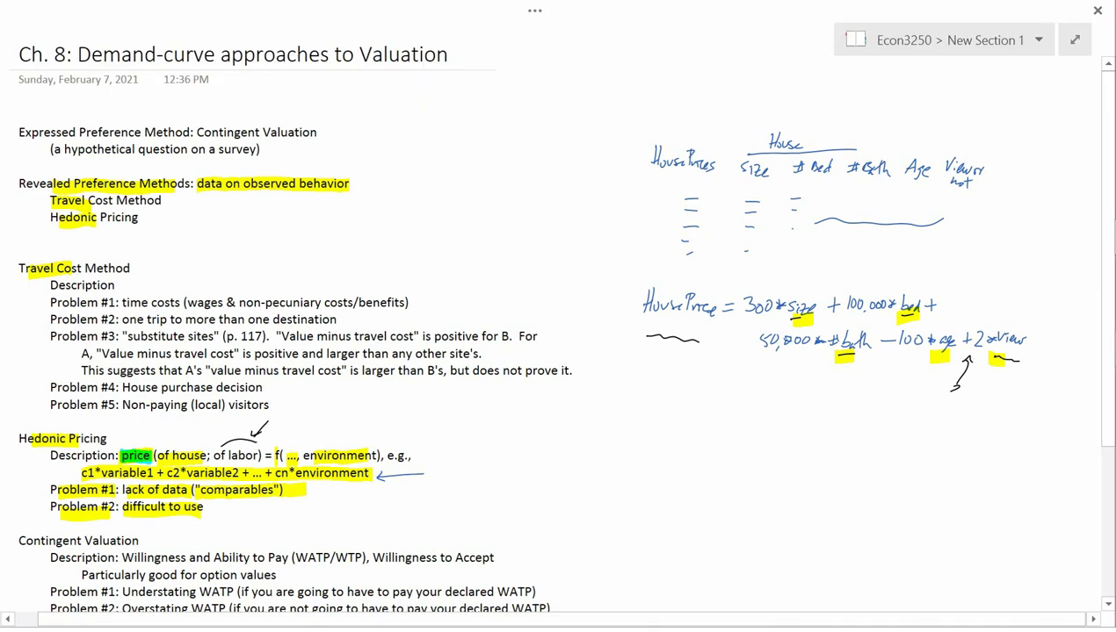
mouse_move(354, 462)
mouse_down()
mouse_move(283, 509)
mouse_move(284, 464)
mouse_move(236, 502)
mouse_move(267, 436)
mouse_move(231, 451)
mouse_move(194, 508)
mouse_move(174, 500)
mouse_move(171, 456)
mouse_move(142, 477)
mouse_move(128, 518)
mouse_move(115, 505)
mouse_move(88, 510)
mouse_move(452, 483)
mouse_up()
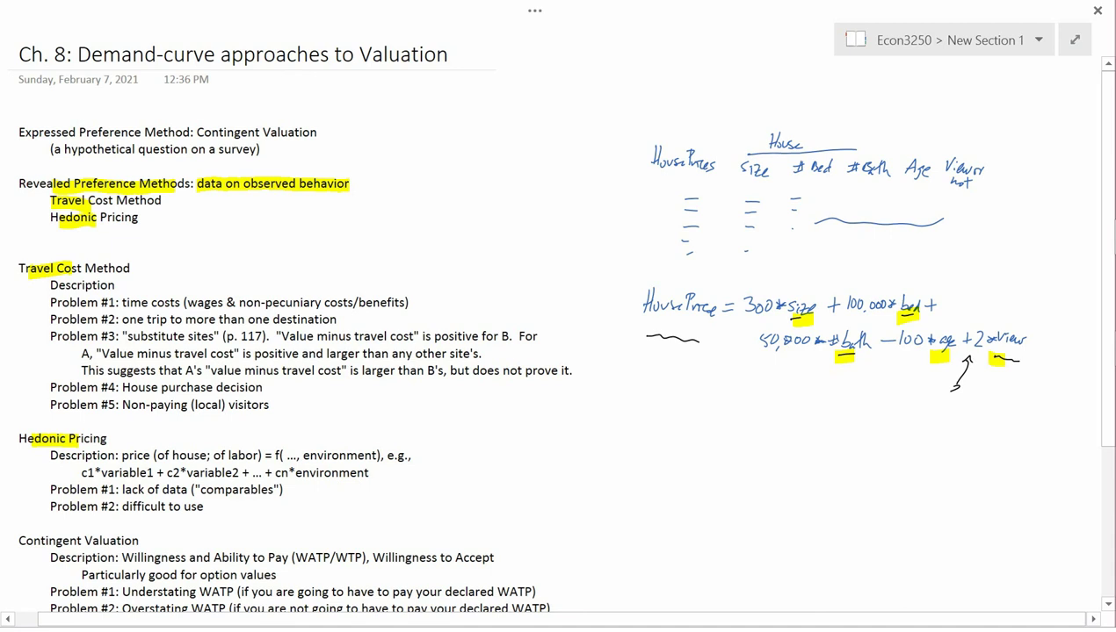
- Re-highlight labor, price, and the f( ... formula in yellow
click(534, 10)
click(251, 11)
drag(225, 456, 260, 457)
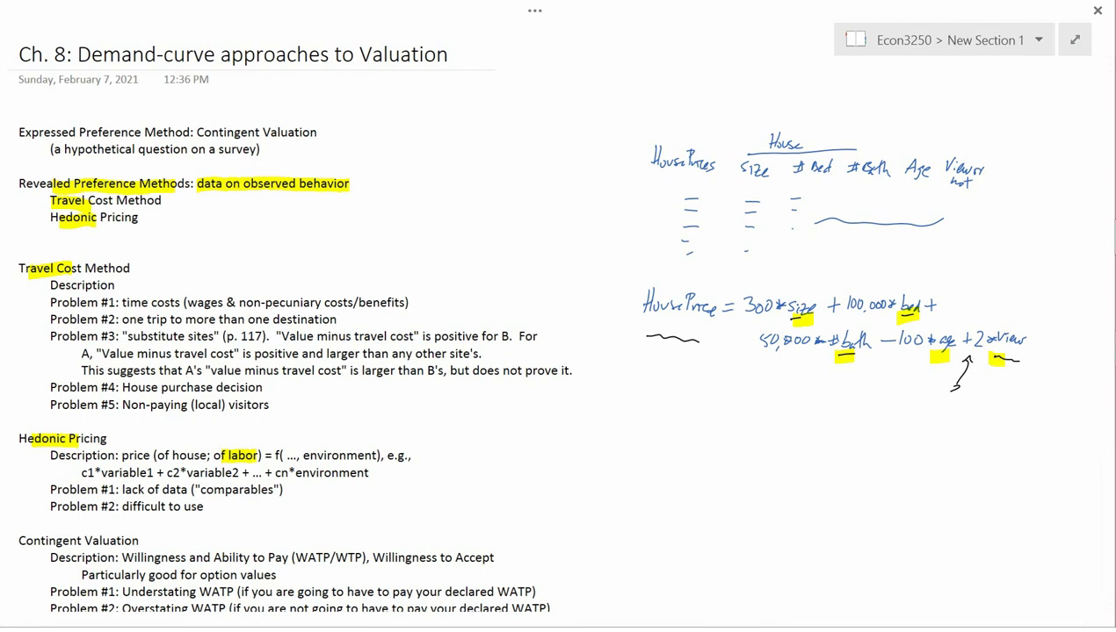
drag(121, 456, 151, 455)
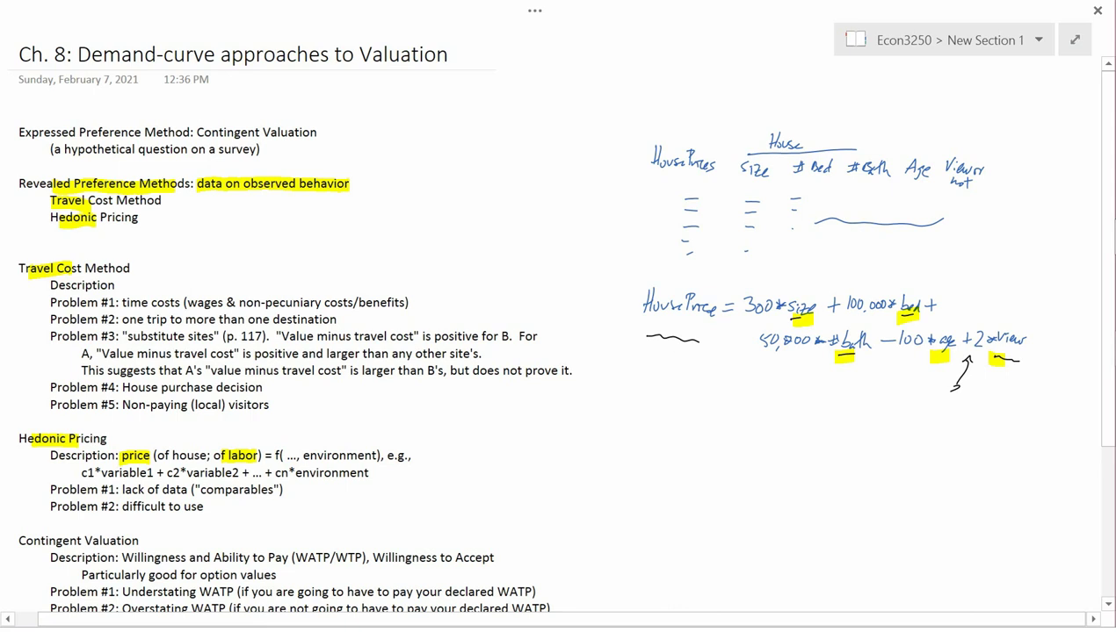
mouse_move(277, 450)
mouse_down()
mouse_move(292, 472)
mouse_move(379, 457)
mouse_up()
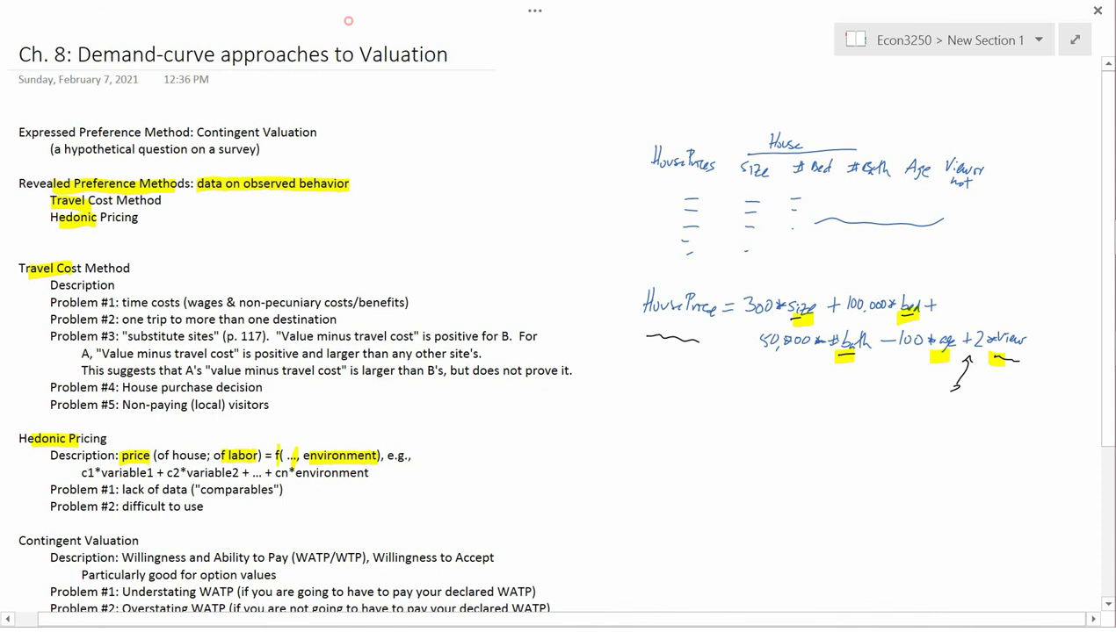
- Handwrite the Wages and Environment headings, with sample dashes under each
mouse_move(648, 402)
mouse_down()
mouse_move(673, 423)
mouse_move(685, 414)
mouse_move(670, 435)
mouse_up()
drag(661, 456, 672, 456)
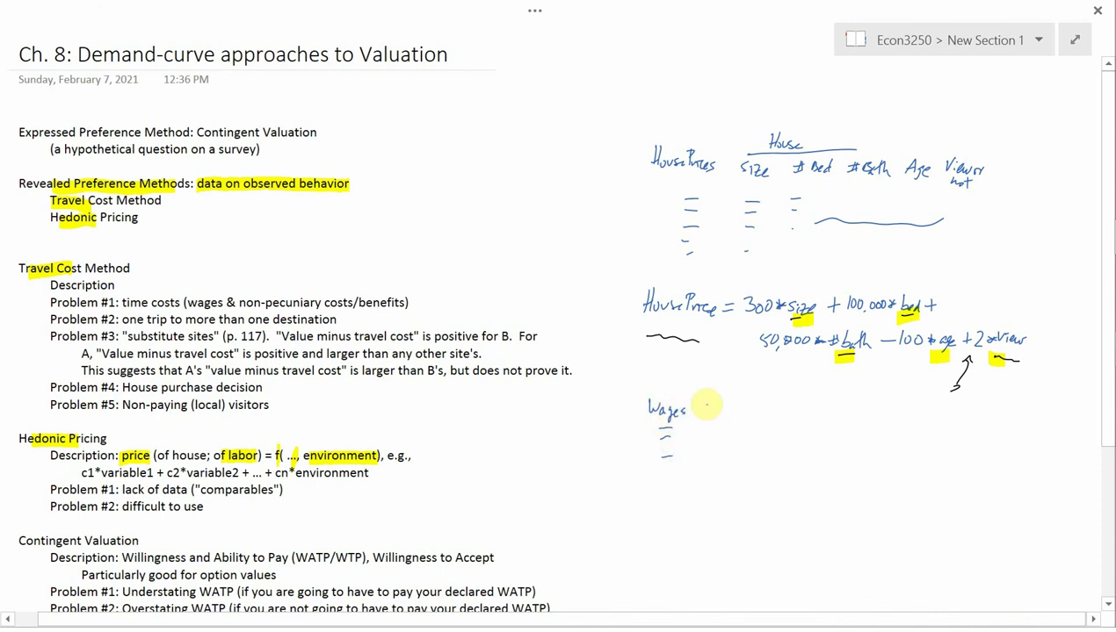
mouse_move(705, 399)
mouse_down()
mouse_move(704, 413)
mouse_move(713, 401)
mouse_move(777, 411)
mouse_move(779, 400)
mouse_up()
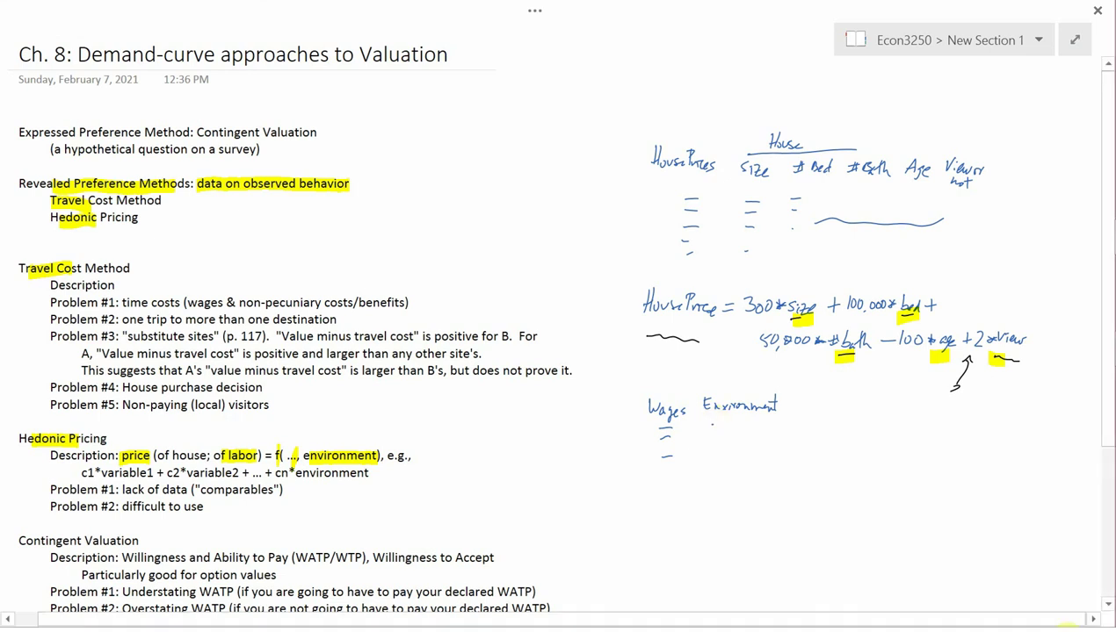
mouse_move(710, 434)
mouse_down()
mouse_move(723, 433)
mouse_move(720, 455)
mouse_up()
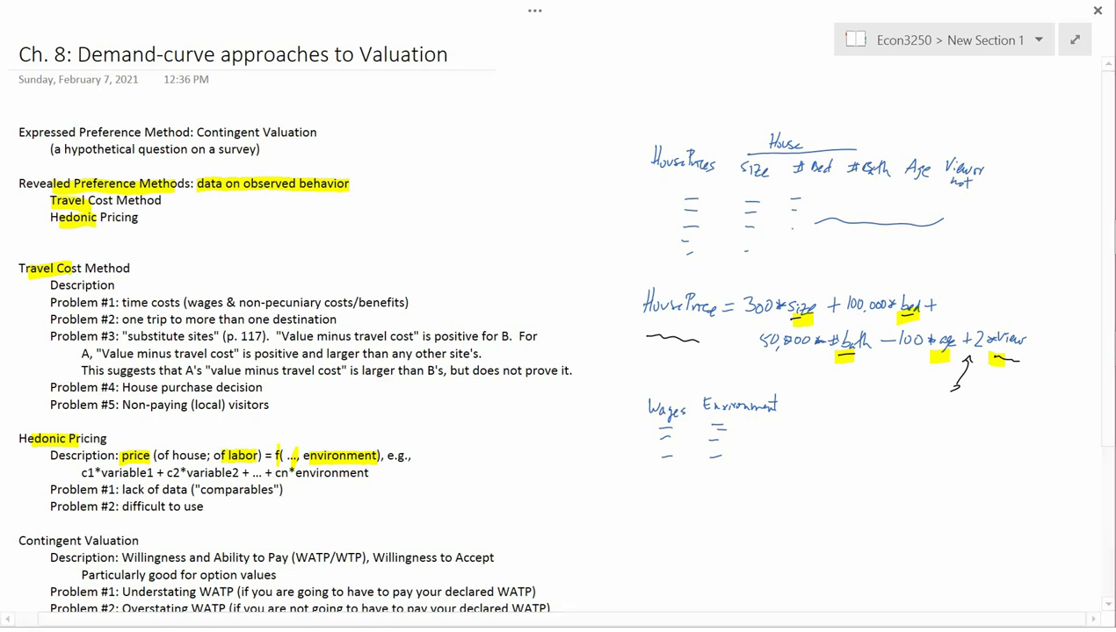
- Write the Education, Experience and Mkt. level headings to their right
mouse_move(801, 401)
mouse_down()
mouse_move(799, 413)
mouse_move(811, 400)
mouse_move(849, 408)
mouse_up()
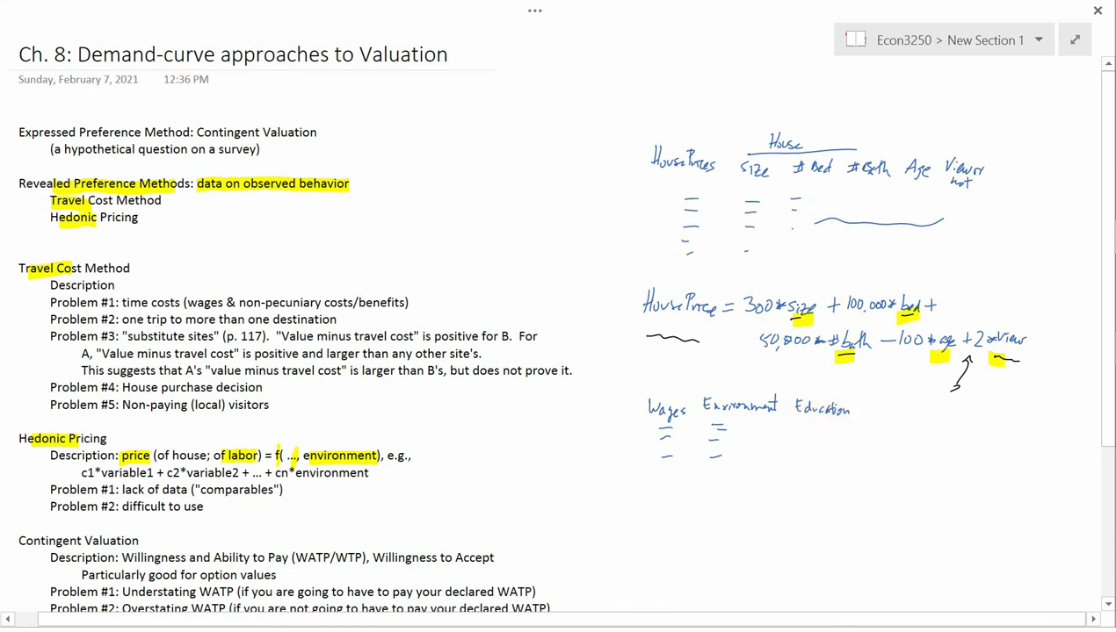
mouse_move(859, 406)
mouse_down()
mouse_move(874, 419)
mouse_move(910, 412)
mouse_up()
mouse_move(922, 421)
mouse_down()
mouse_move(927, 408)
mouse_move(959, 419)
mouse_move(972, 407)
mouse_up()
click(943, 421)
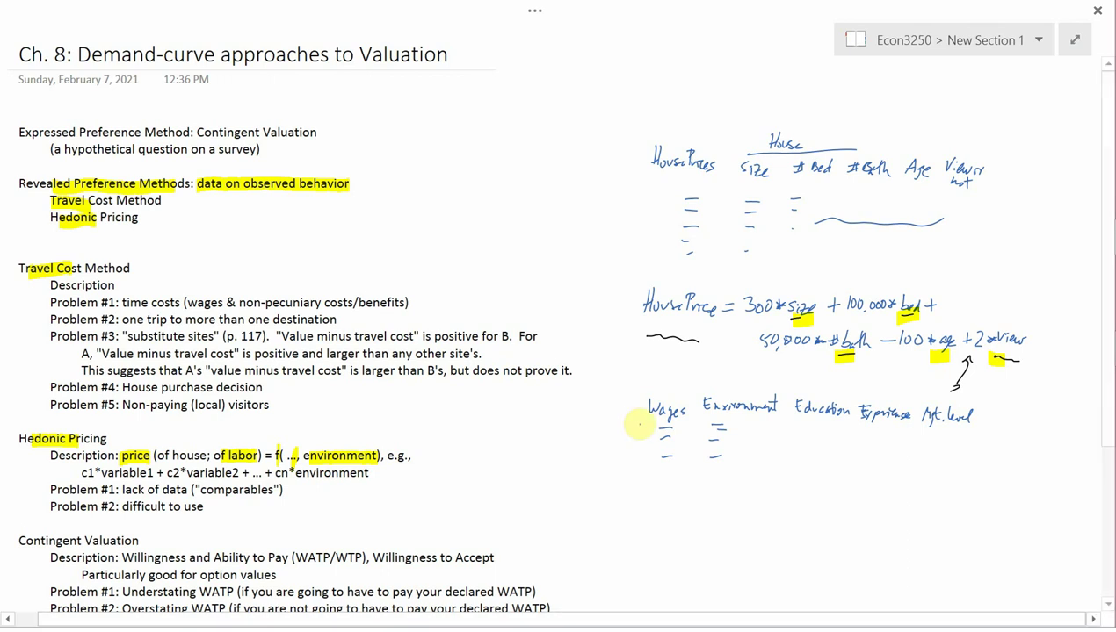
- Arrow the Wages column, dash Education and Experience, then write wages = f(environment, education, experience, ...)
mouse_move(634, 424)
mouse_down()
mouse_move(634, 435)
mouse_move(617, 430)
mouse_up()
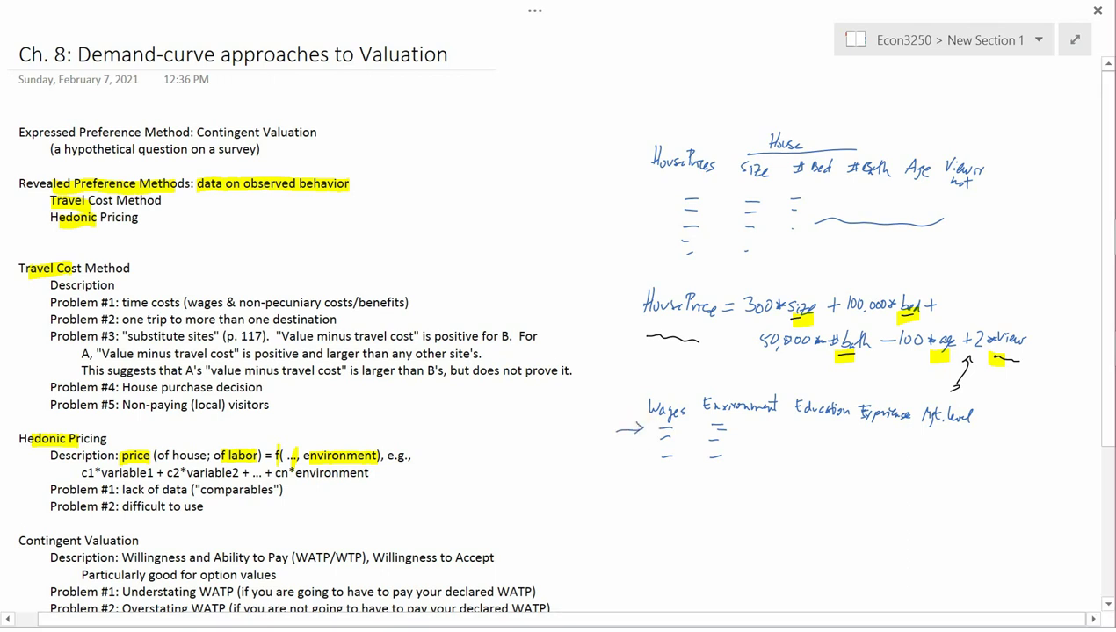
drag(810, 431, 941, 434)
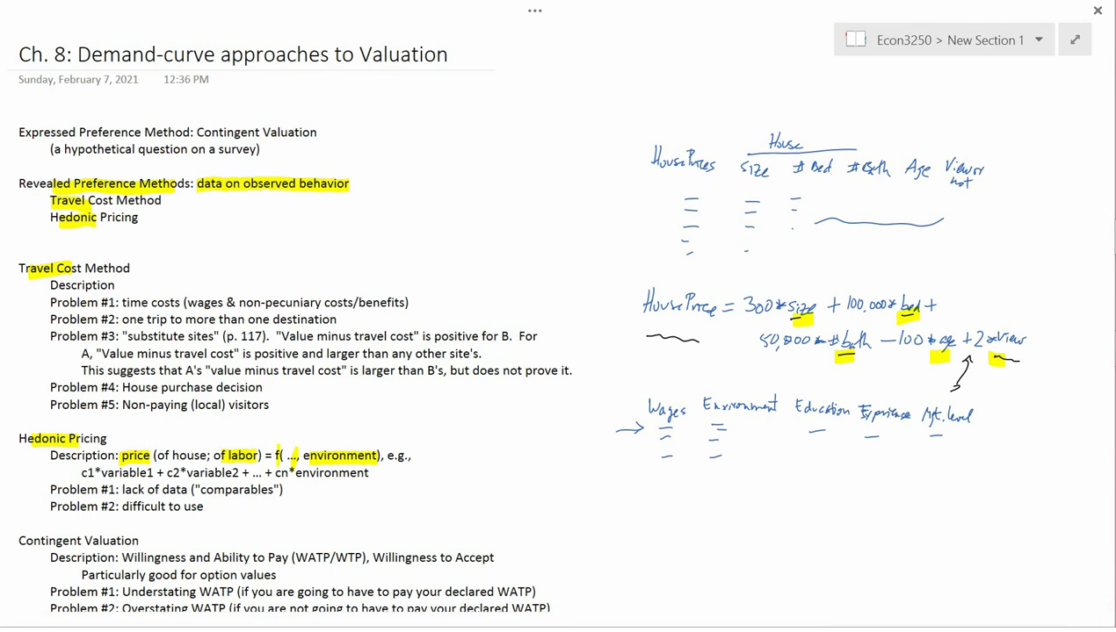
mouse_move(682, 480)
mouse_down()
mouse_move(857, 477)
mouse_move(930, 487)
mouse_move(962, 471)
mouse_move(957, 479)
mouse_move(975, 483)
mouse_move(1034, 474)
mouse_up()
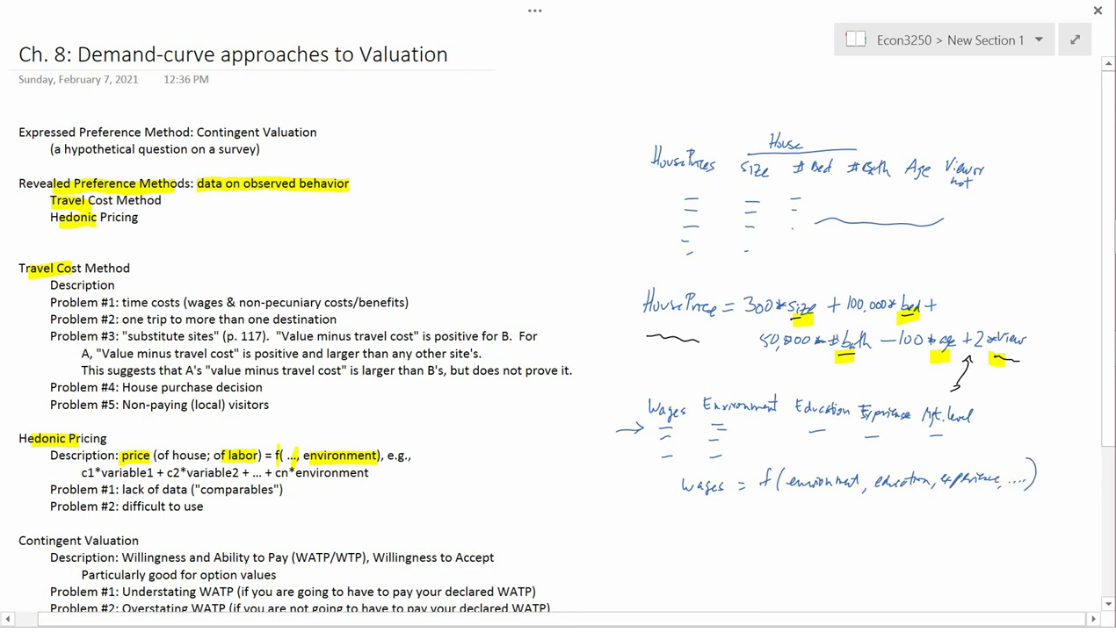
- Draw small upward arrows beneath environment and wages in the handwritten wage equation
mouse_move(806, 516)
mouse_down()
mouse_move(806, 495)
mouse_move(812, 503)
mouse_up()
drag(702, 503, 703, 524)
drag(698, 511, 709, 509)
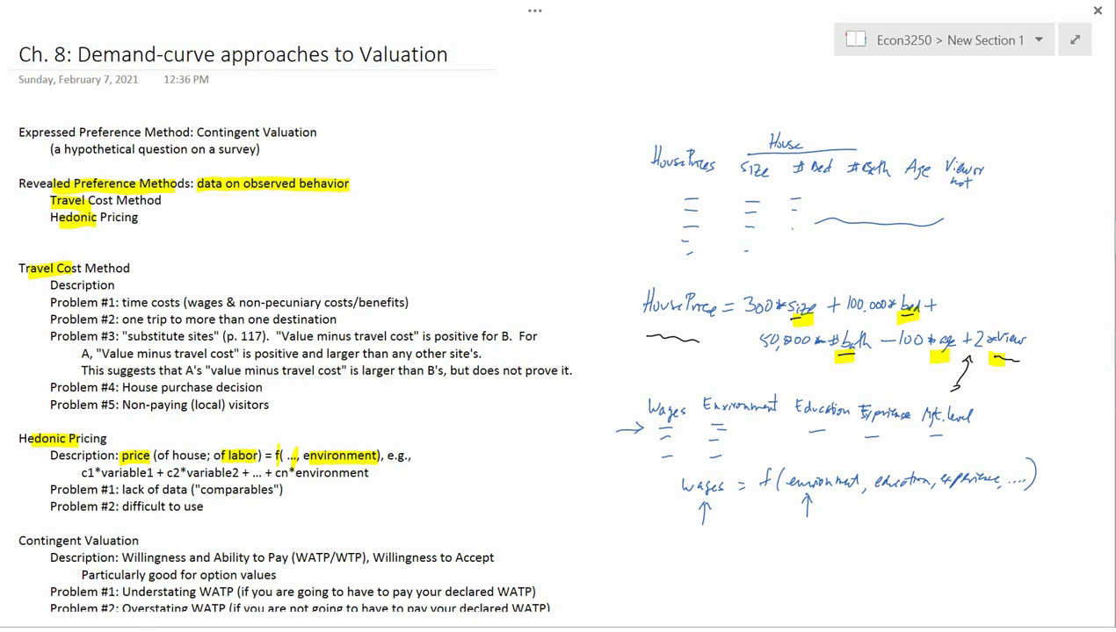
- Draw a small arc above the word labor in the Hedonic Pricing line
drag(230, 450, 254, 449)
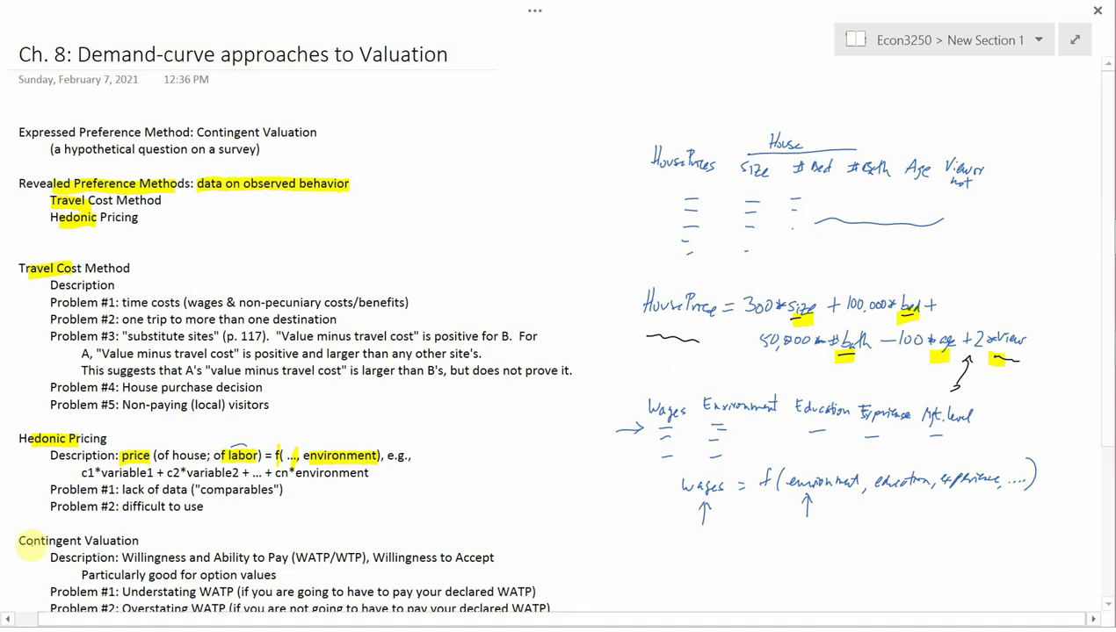
- Draw a curved bracket along the left side of the Contingent Valuation heading
drag(41, 525, 48, 557)
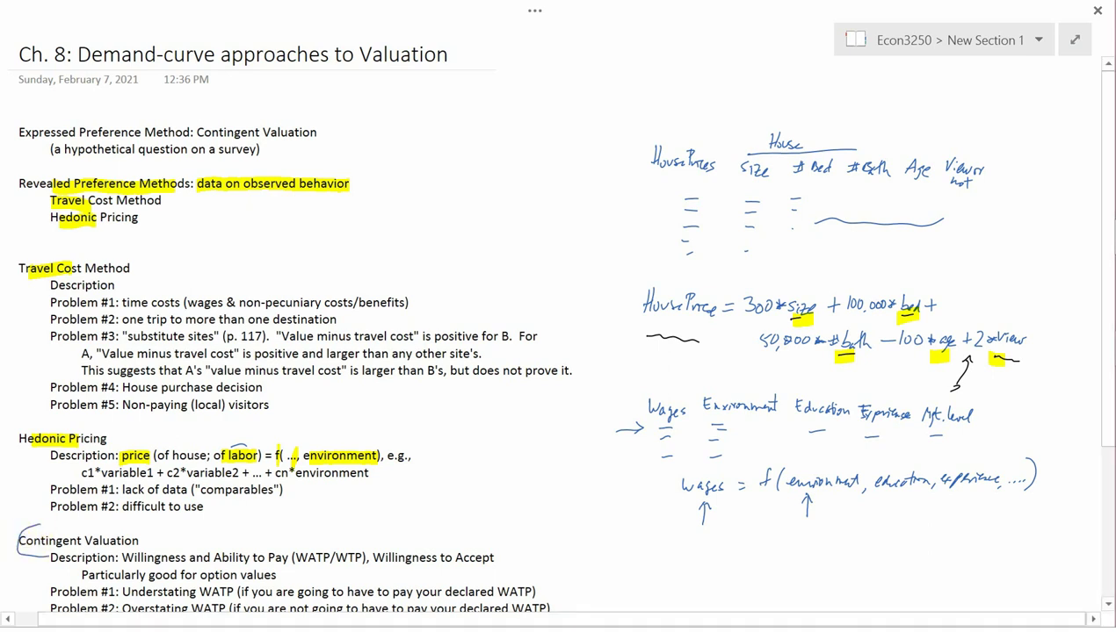